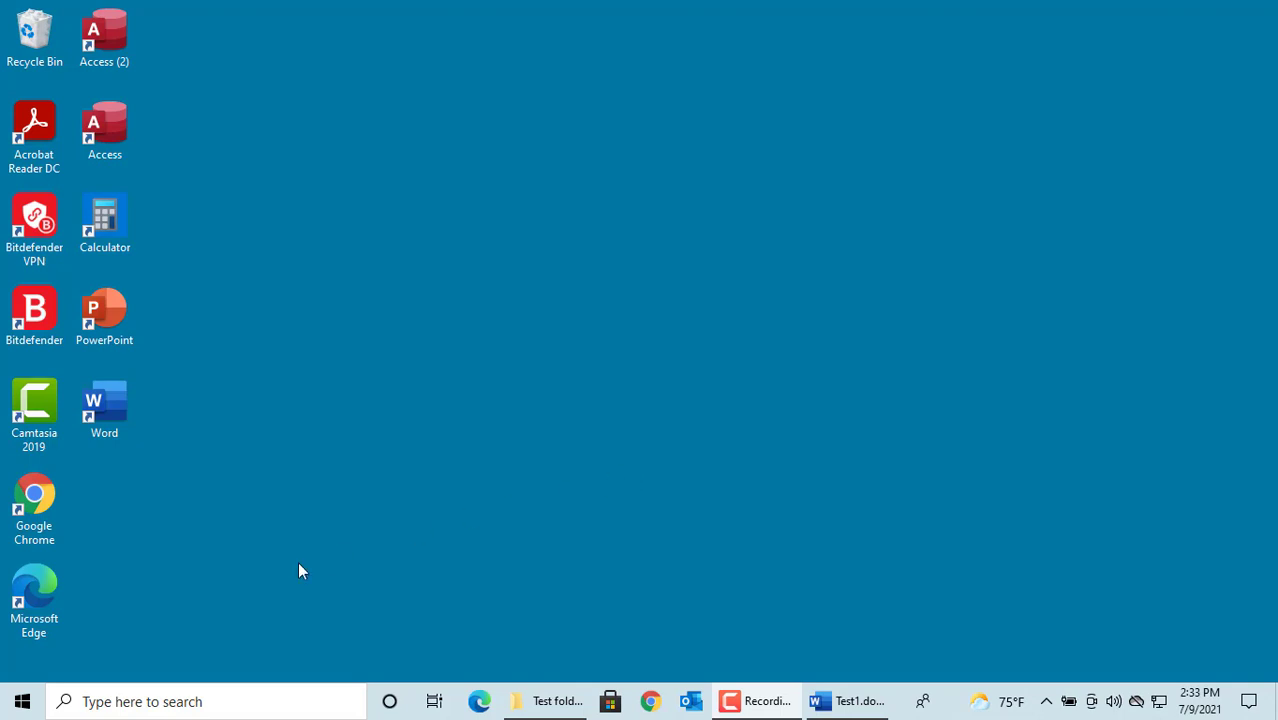
Search Settings for 'turn win' to open 'Turn Windows features on or off', then close it.
left_click(23, 701)
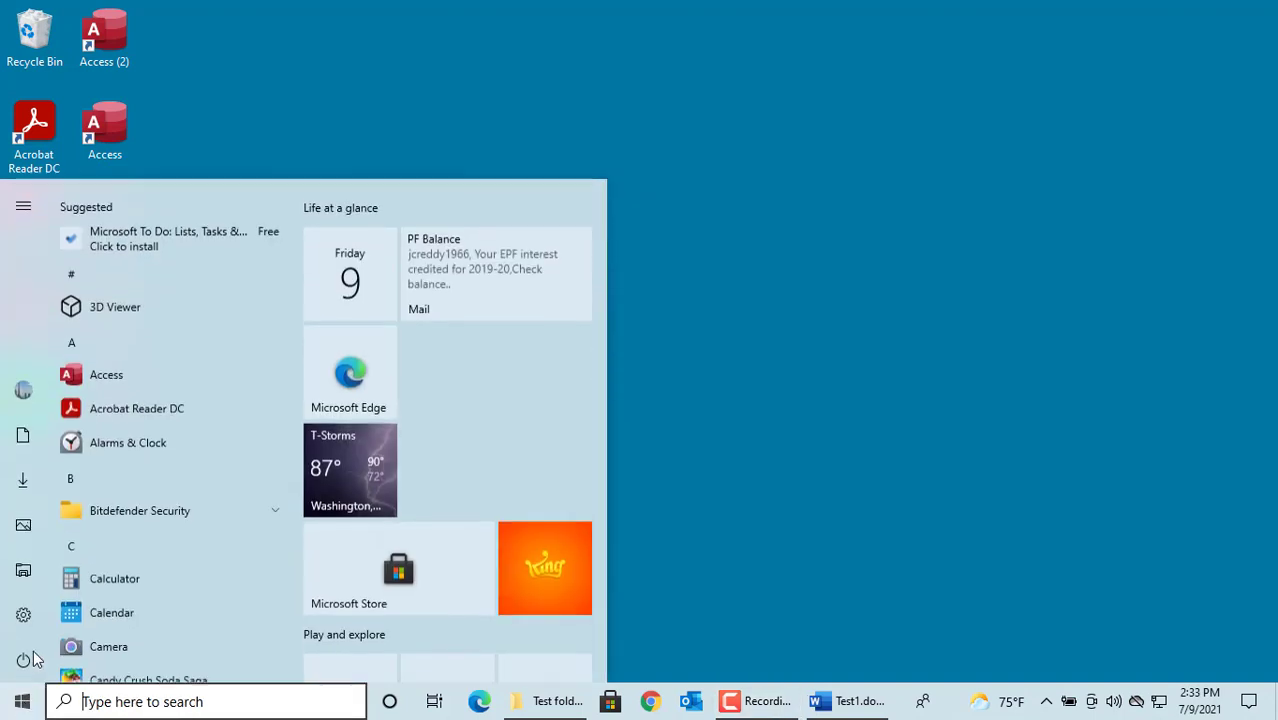
left_click(29, 617)
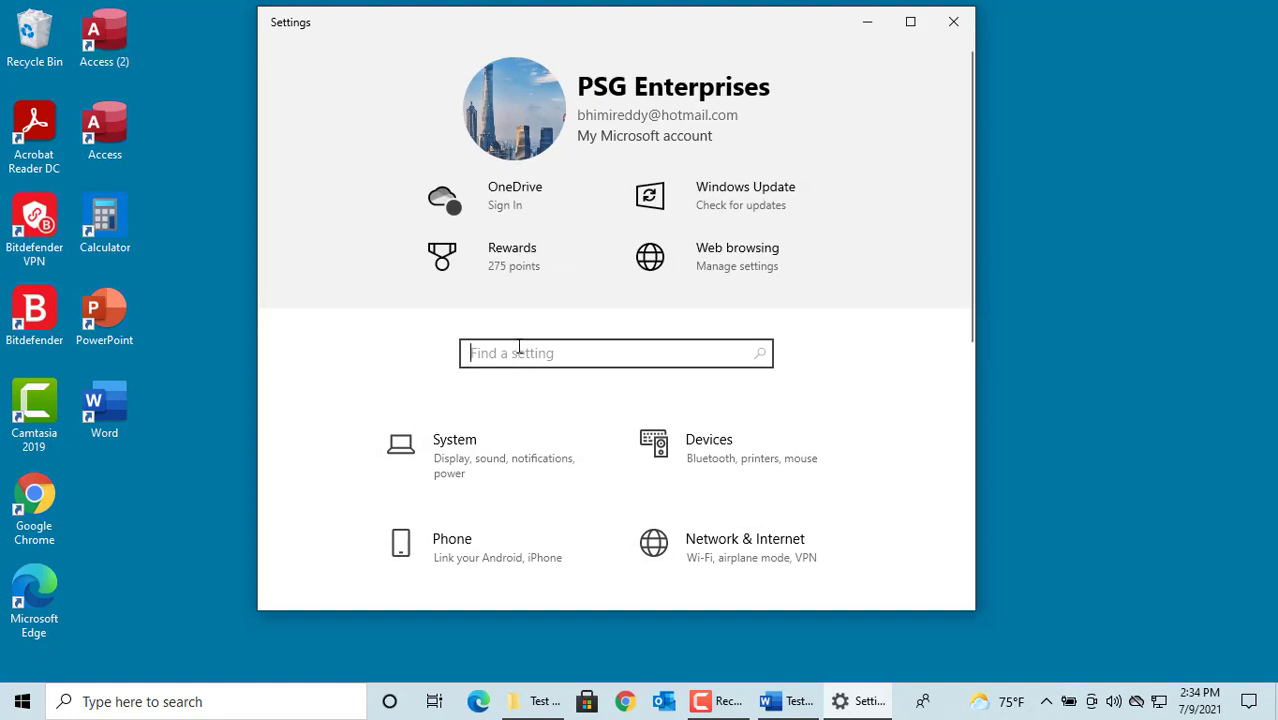
type("turn w")
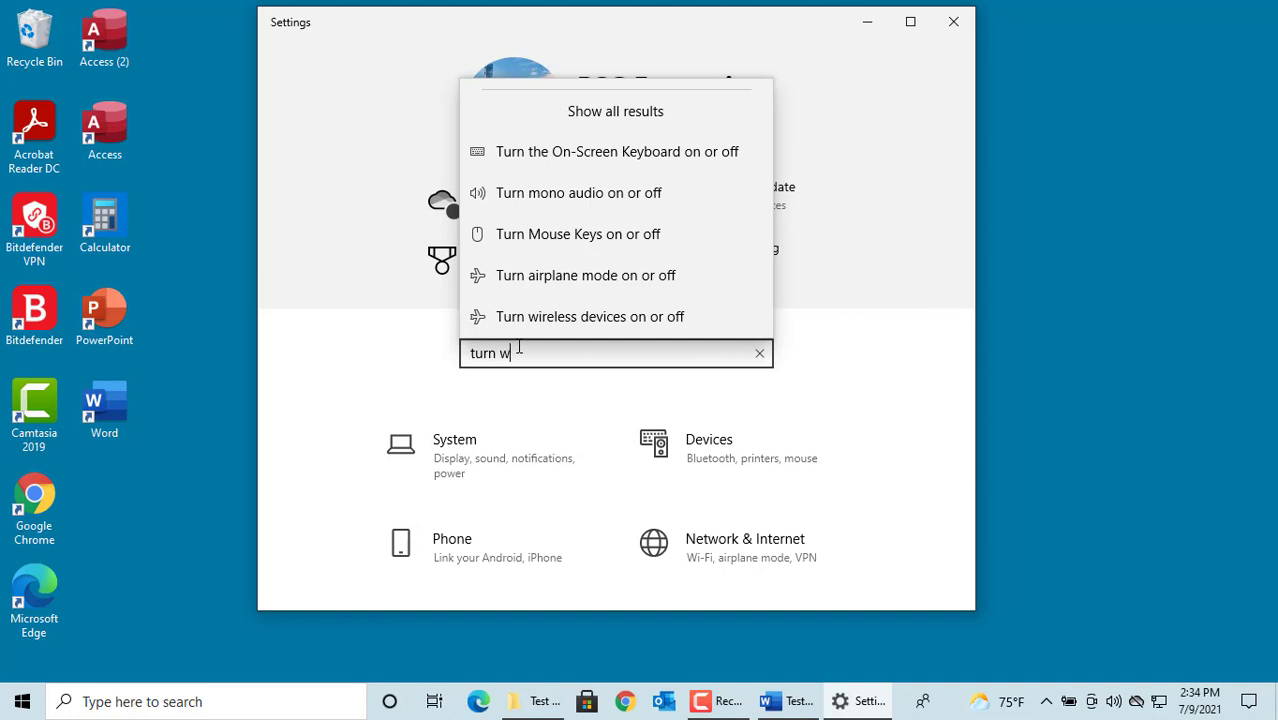
type("ind")
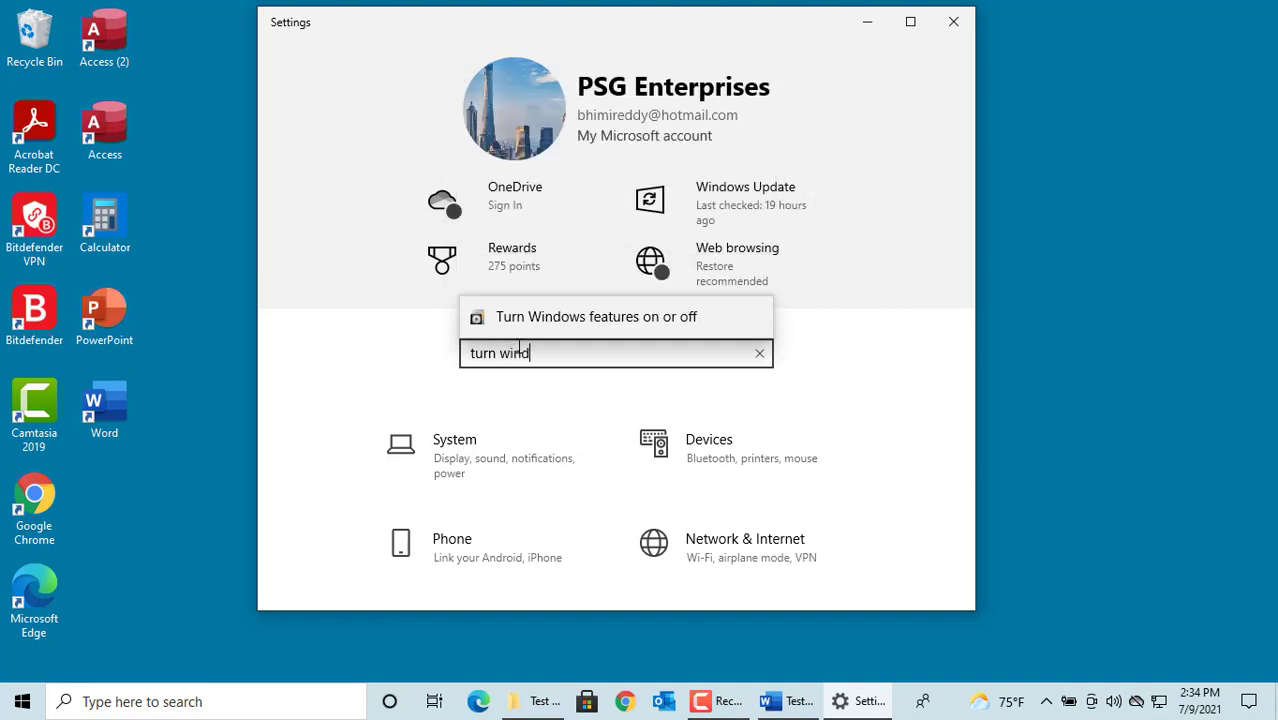
left_click(577, 318)
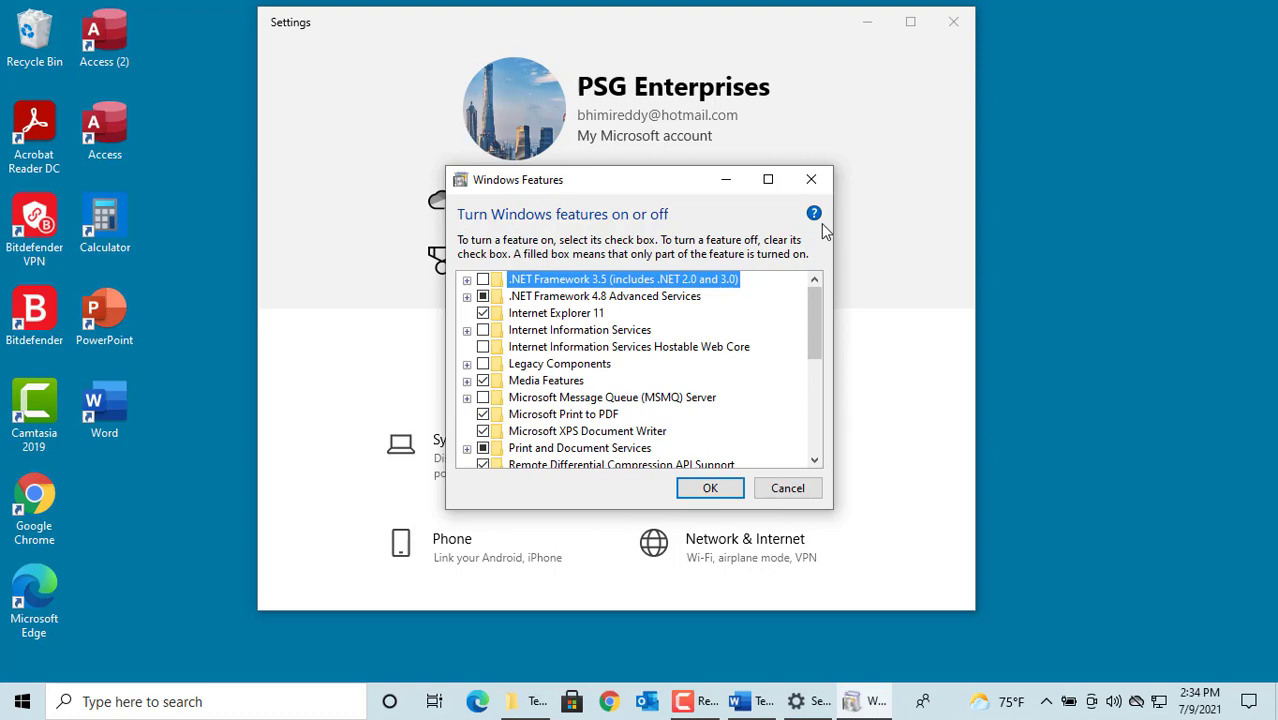
left_click(811, 179)
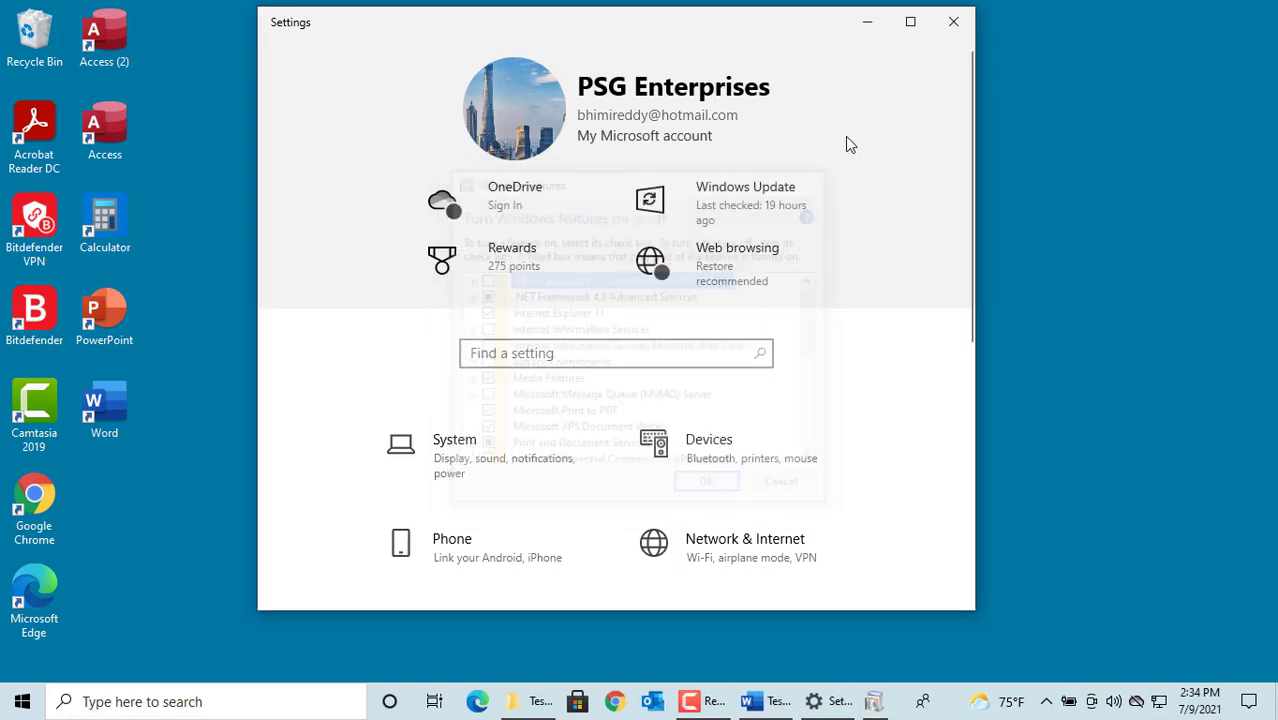
Close Settings, then open Control Panel via a 'control' search and go to Programs.
left_click(953, 21)
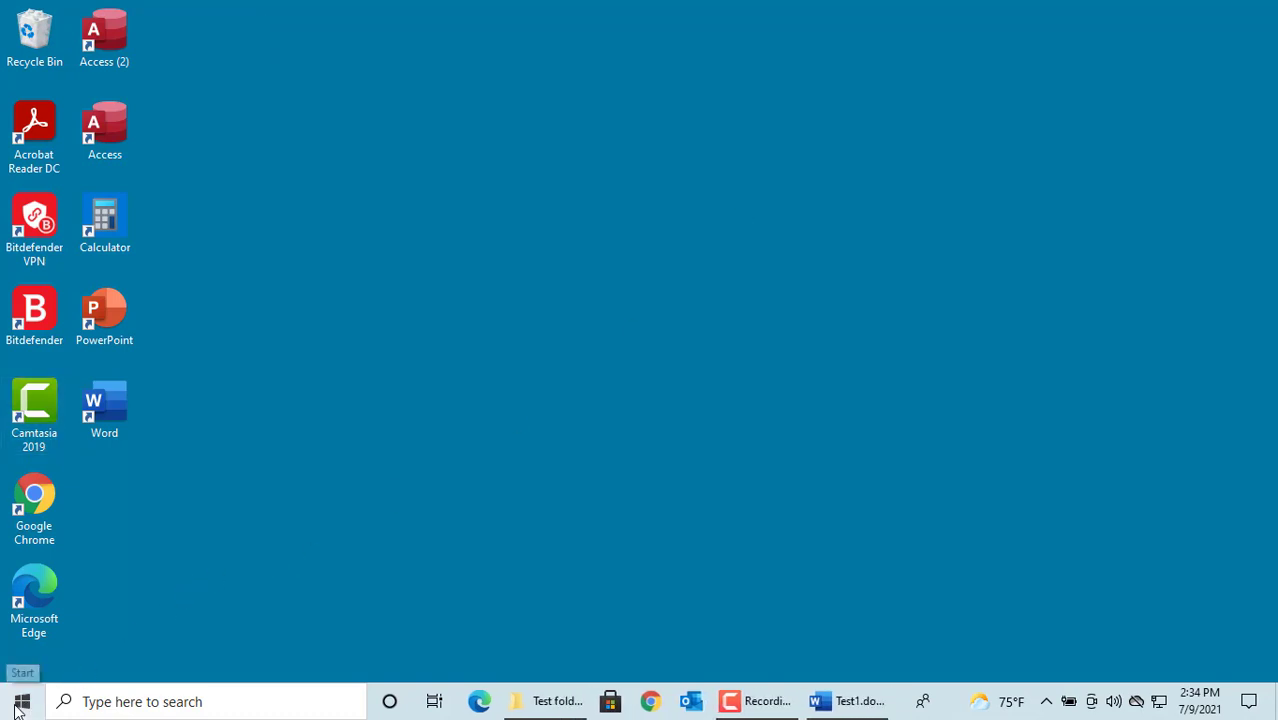
left_click(18, 708)
type("c")
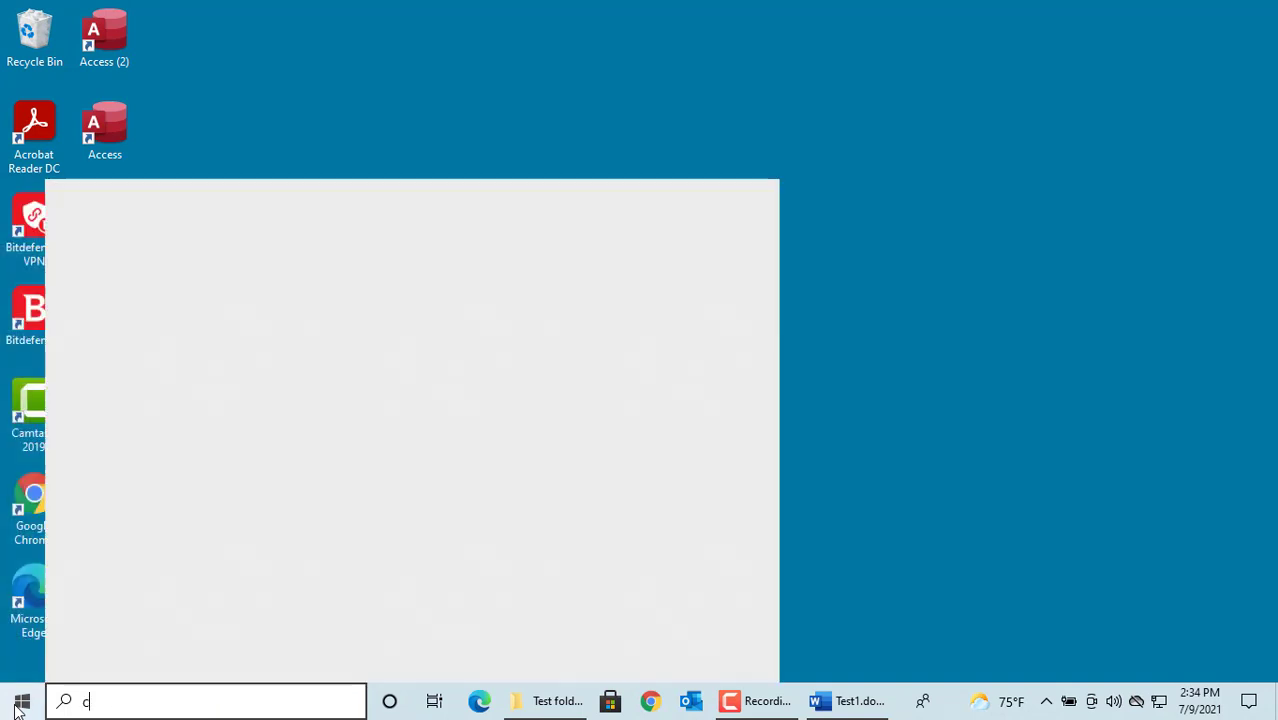
type("ontrol")
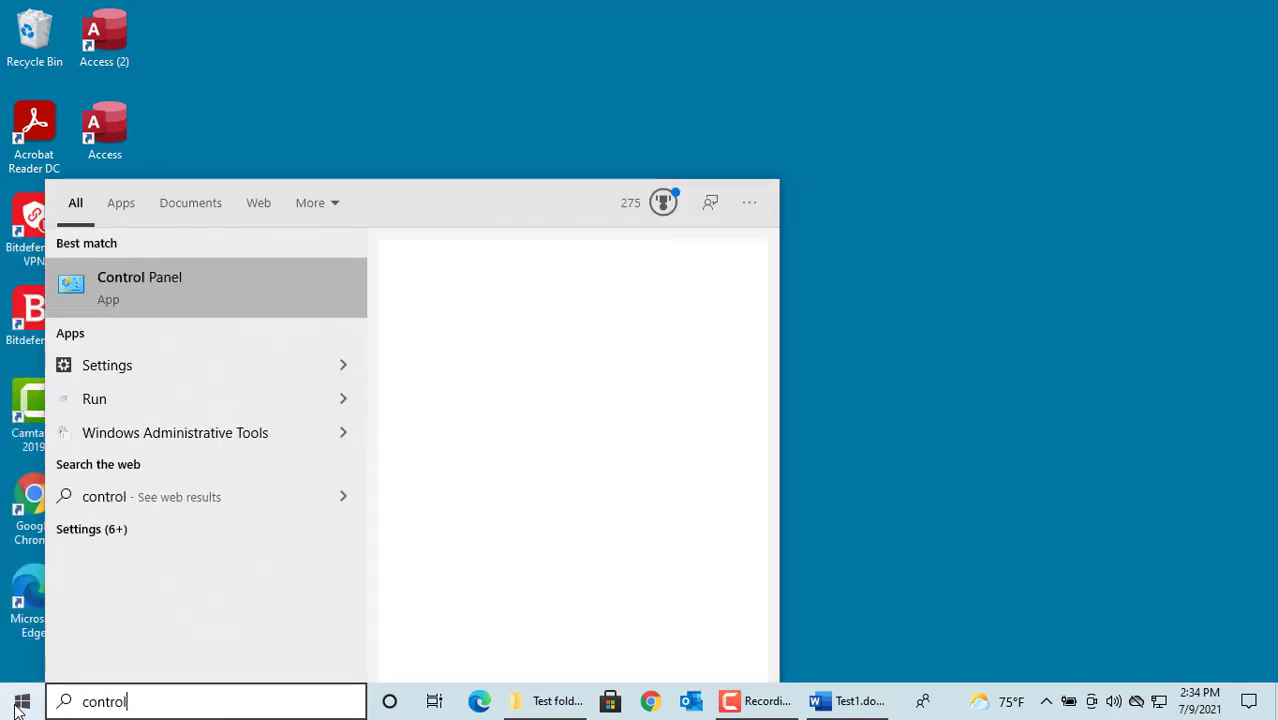
key("Return")
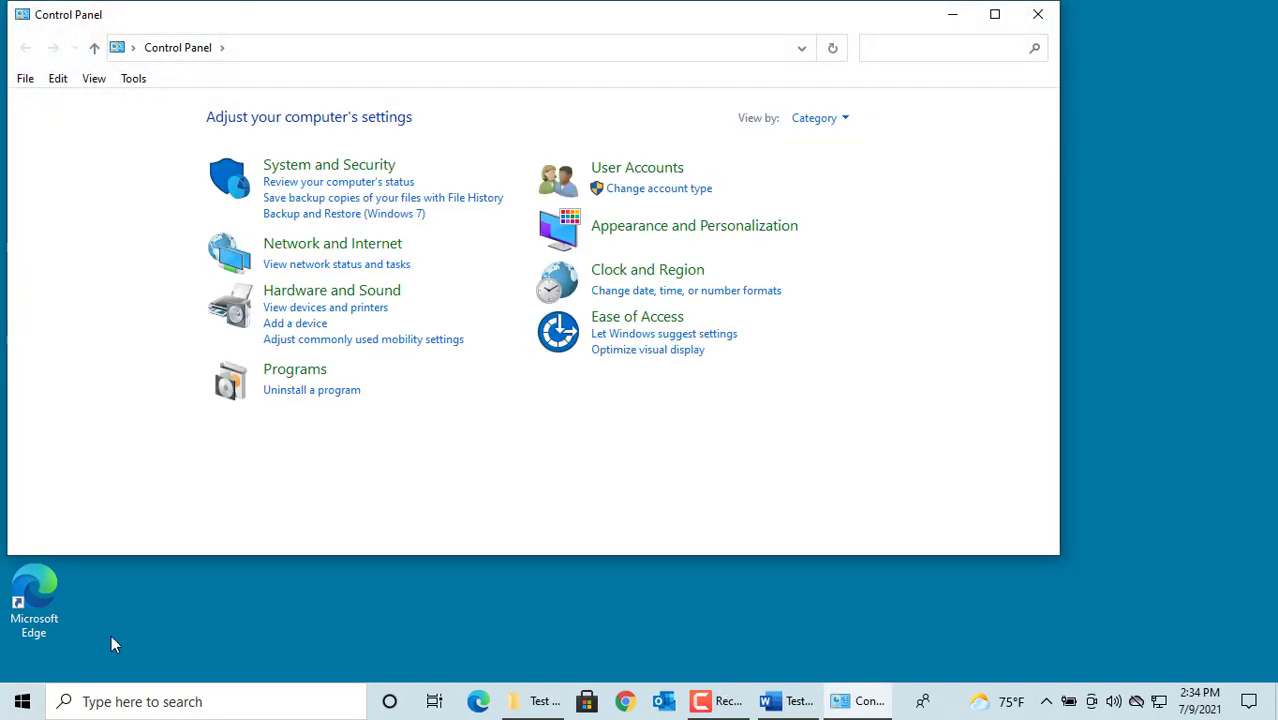
left_click(290, 372)
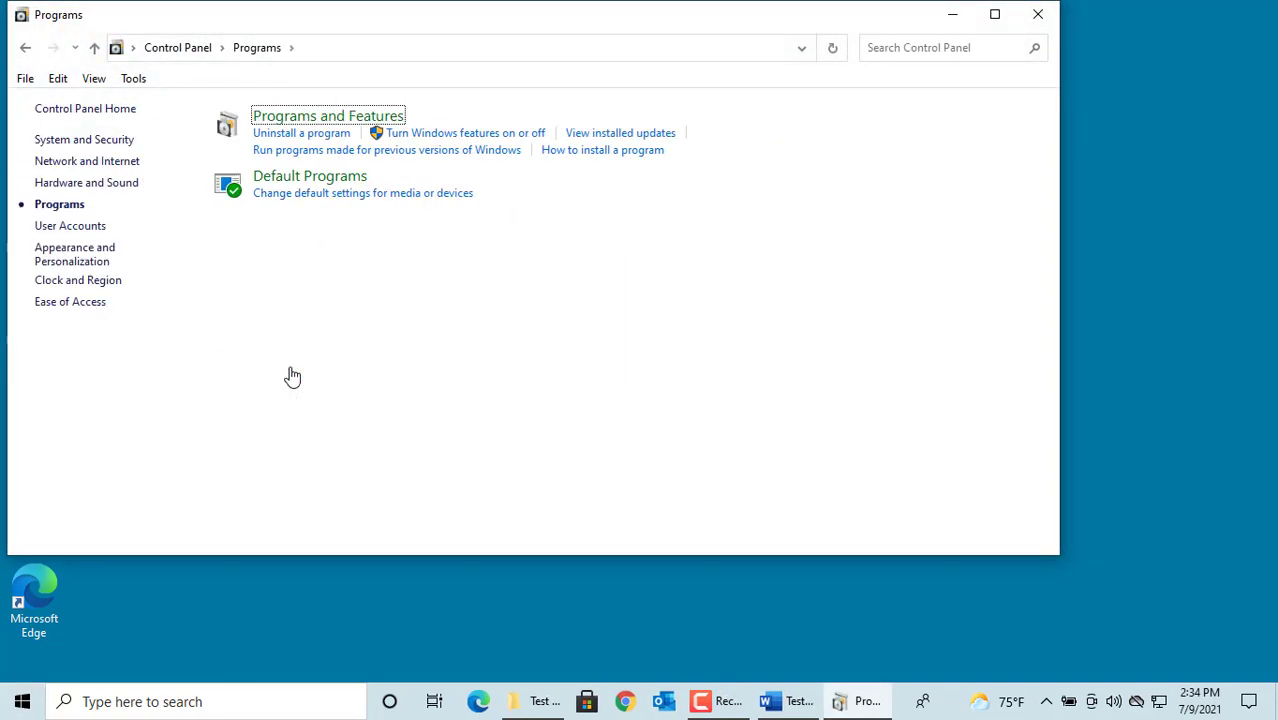
Open Windows Features, browse .NET Framework 4.8 Advanced Services, then switch to Word's Test1.docx.
left_click(453, 134)
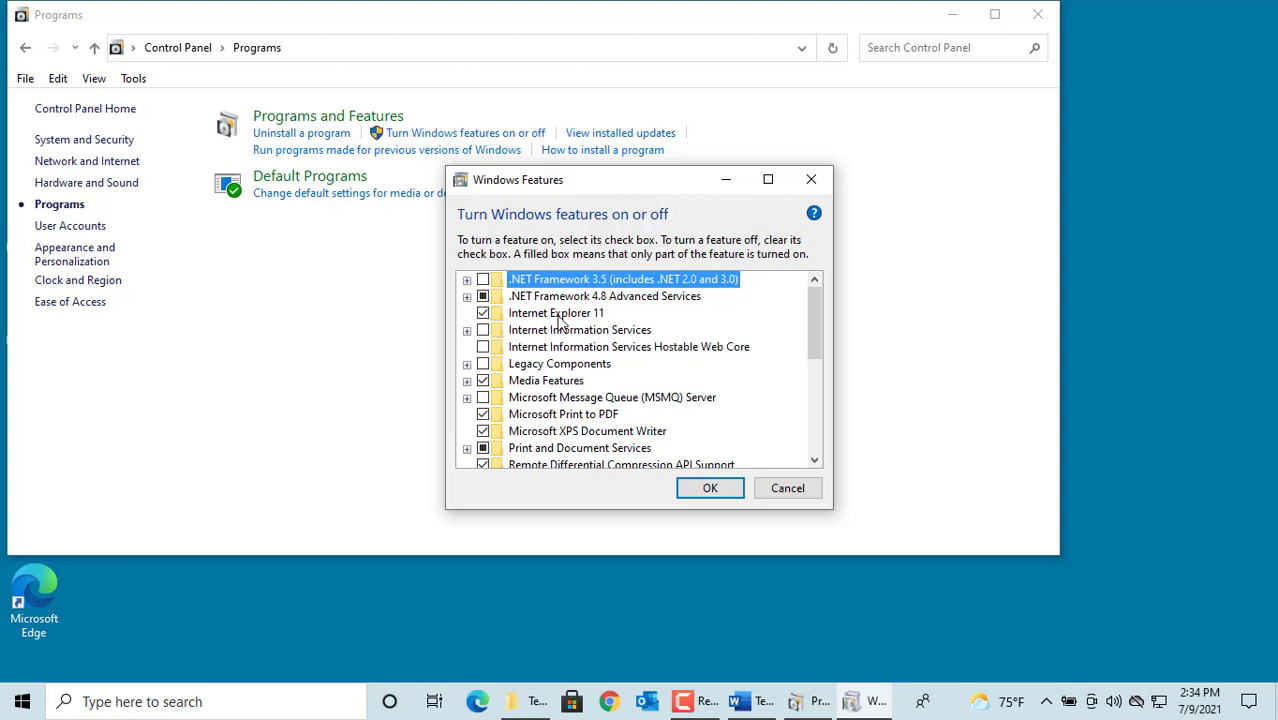
left_click(468, 299)
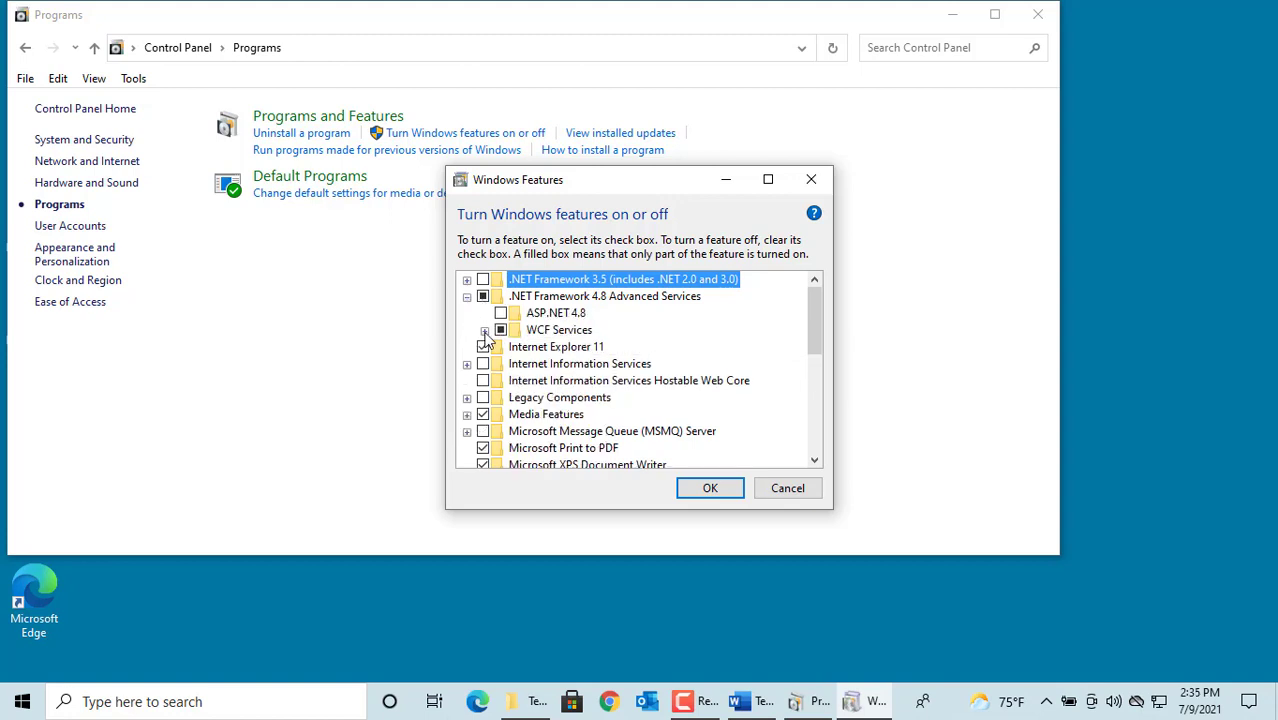
left_click(484, 330)
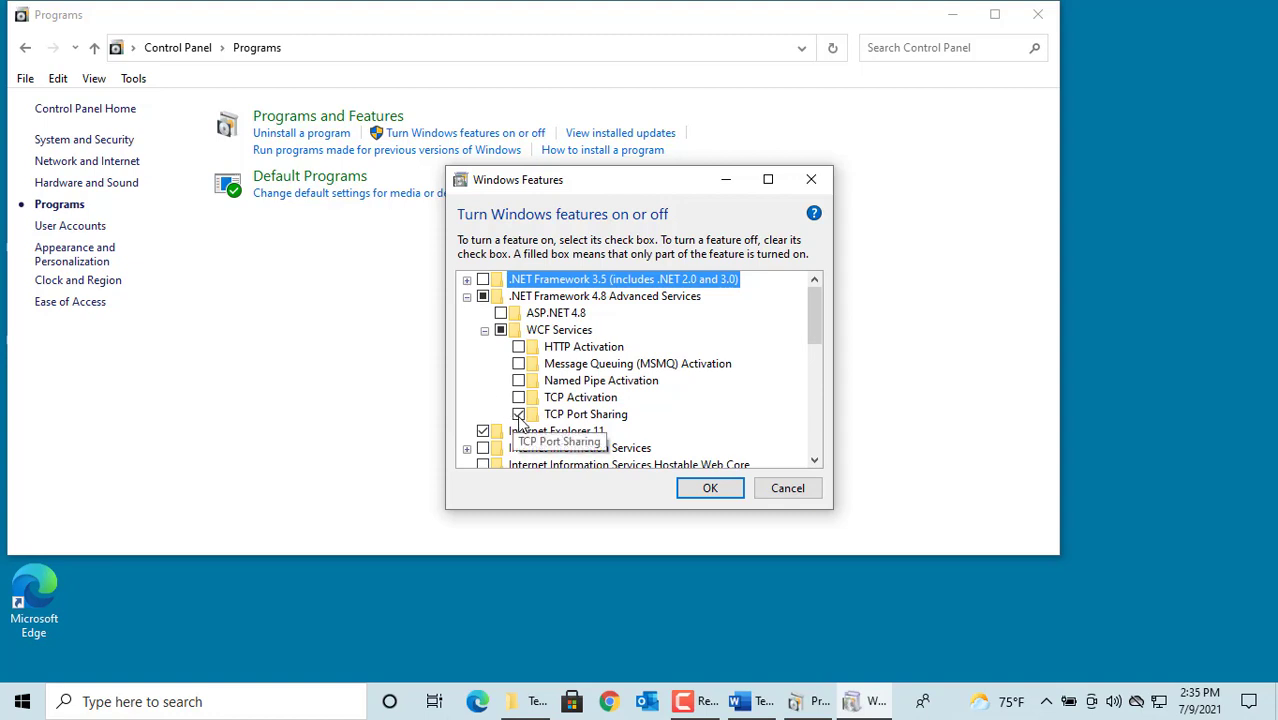
left_click(467, 298)
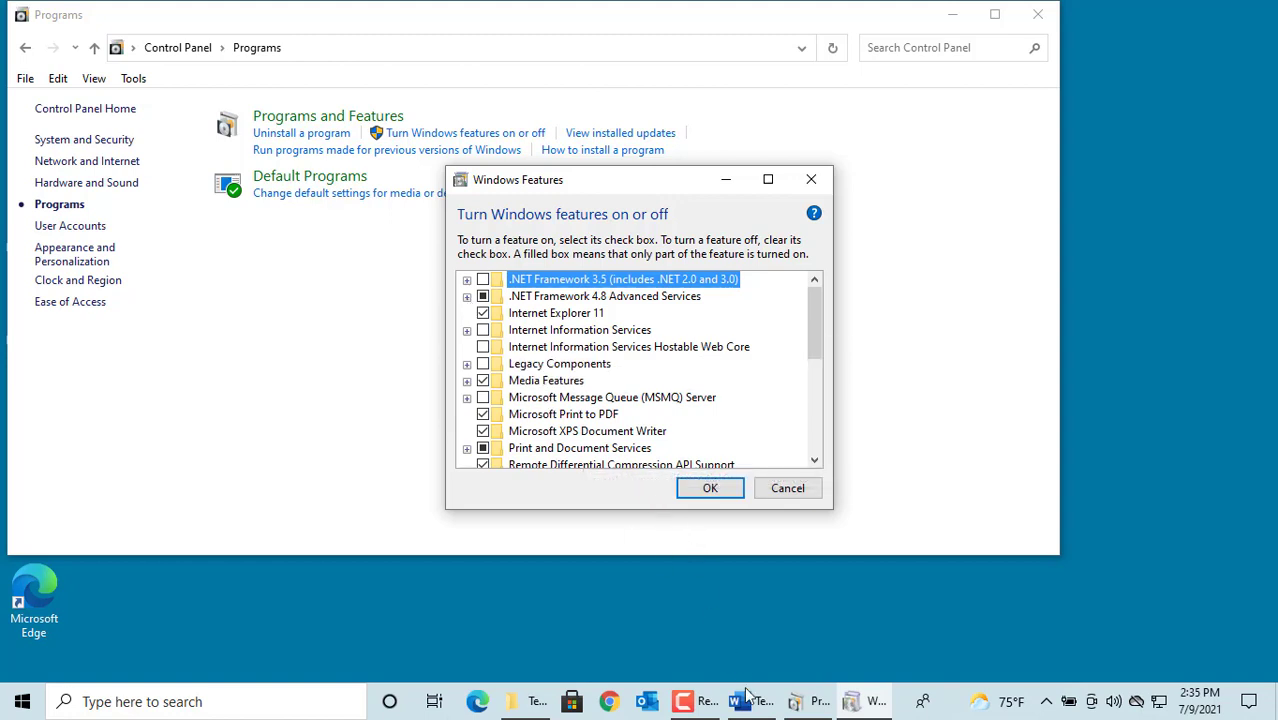
left_click(740, 703)
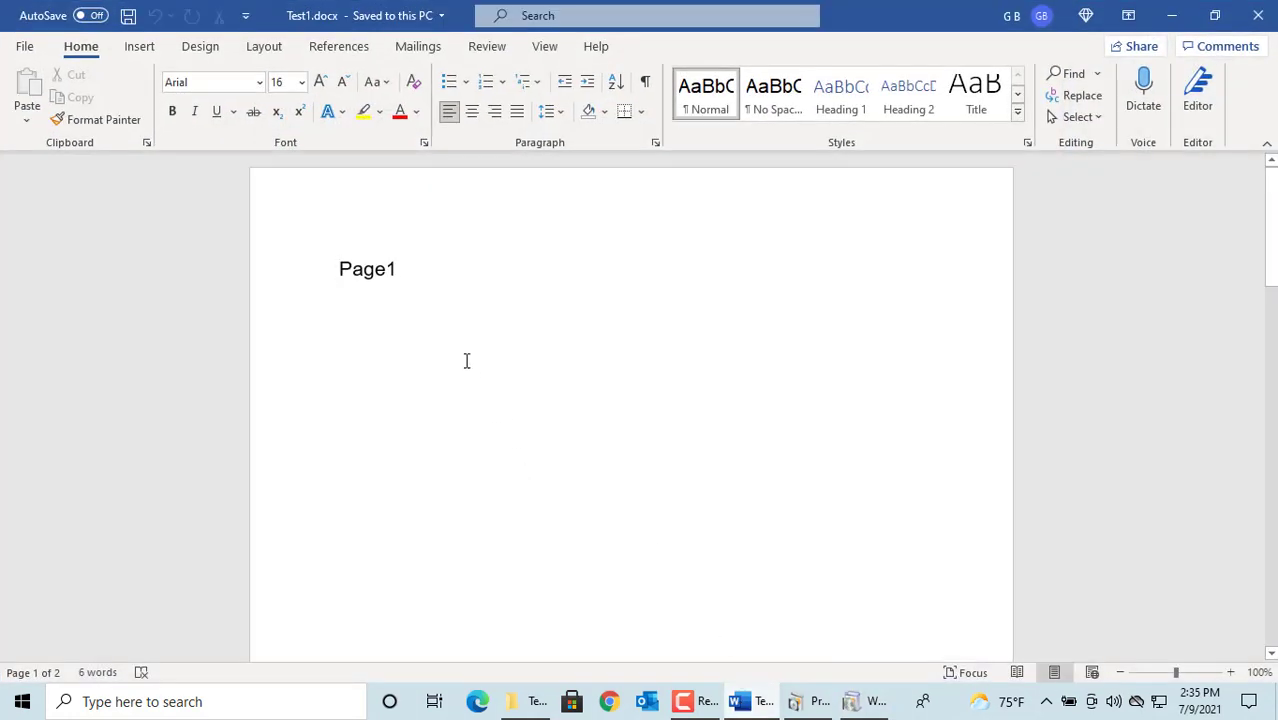
left_click(25, 47)
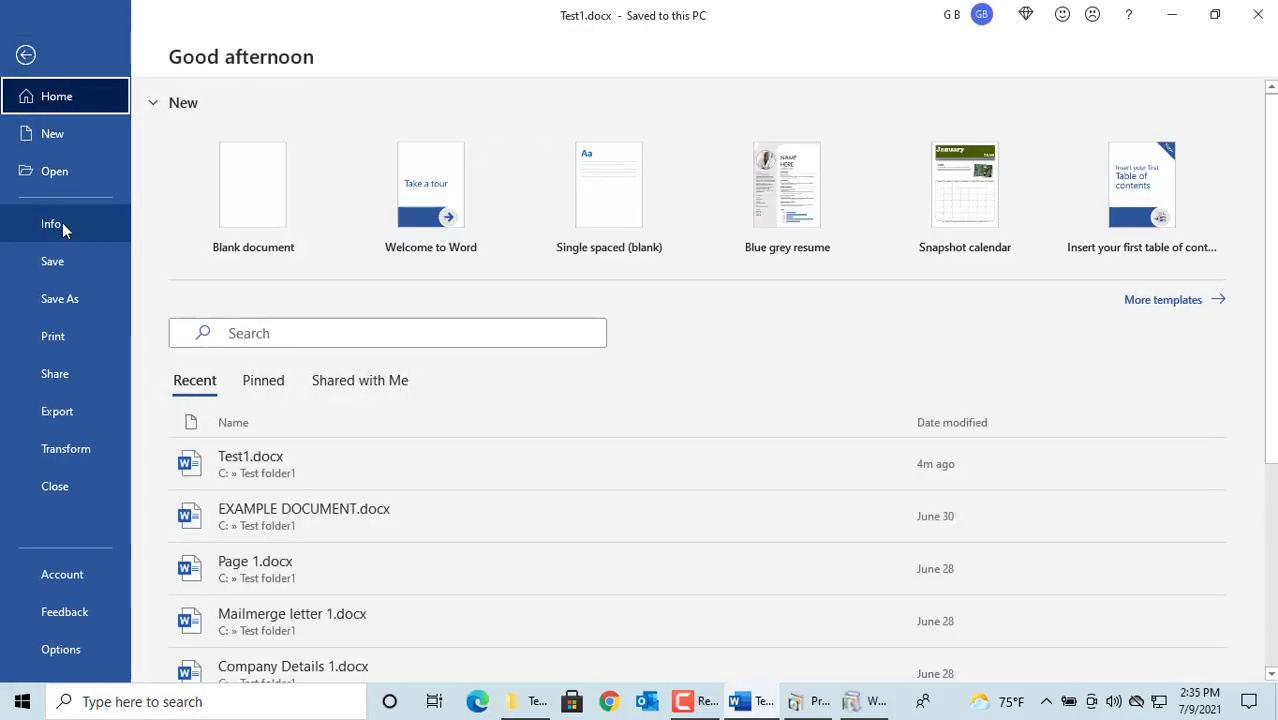
left_click(57, 342)
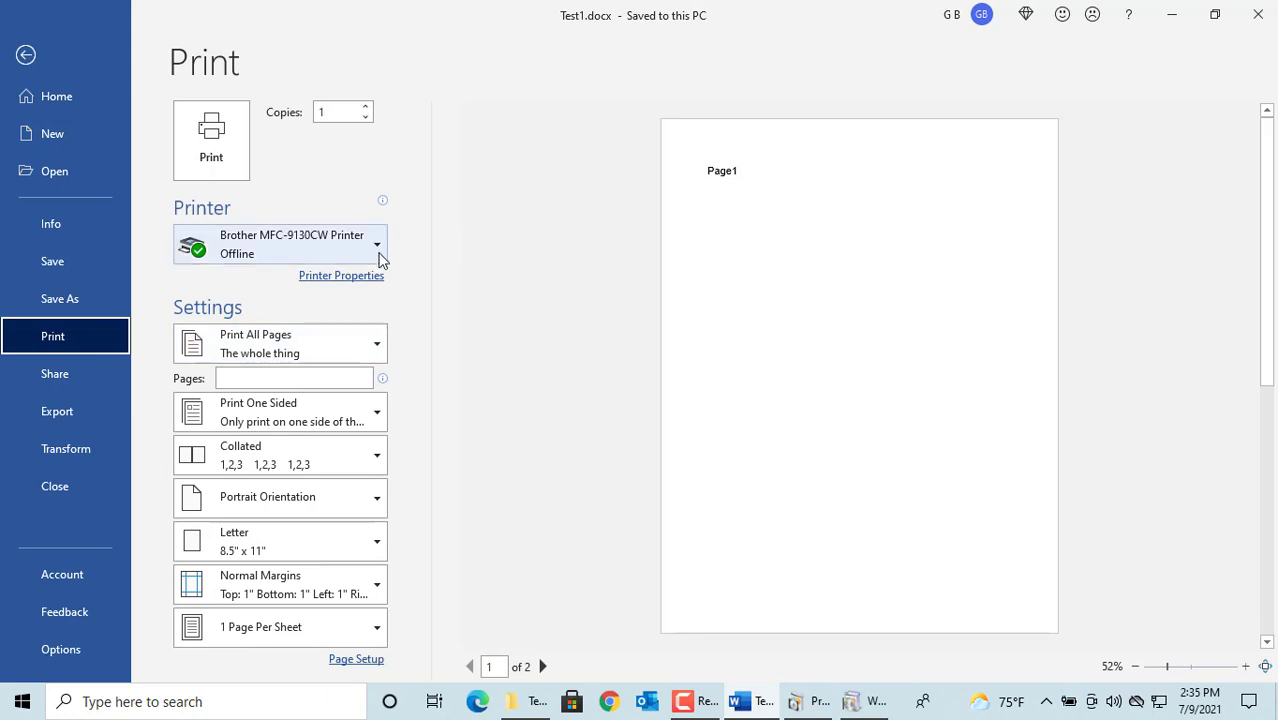
left_click(377, 245)
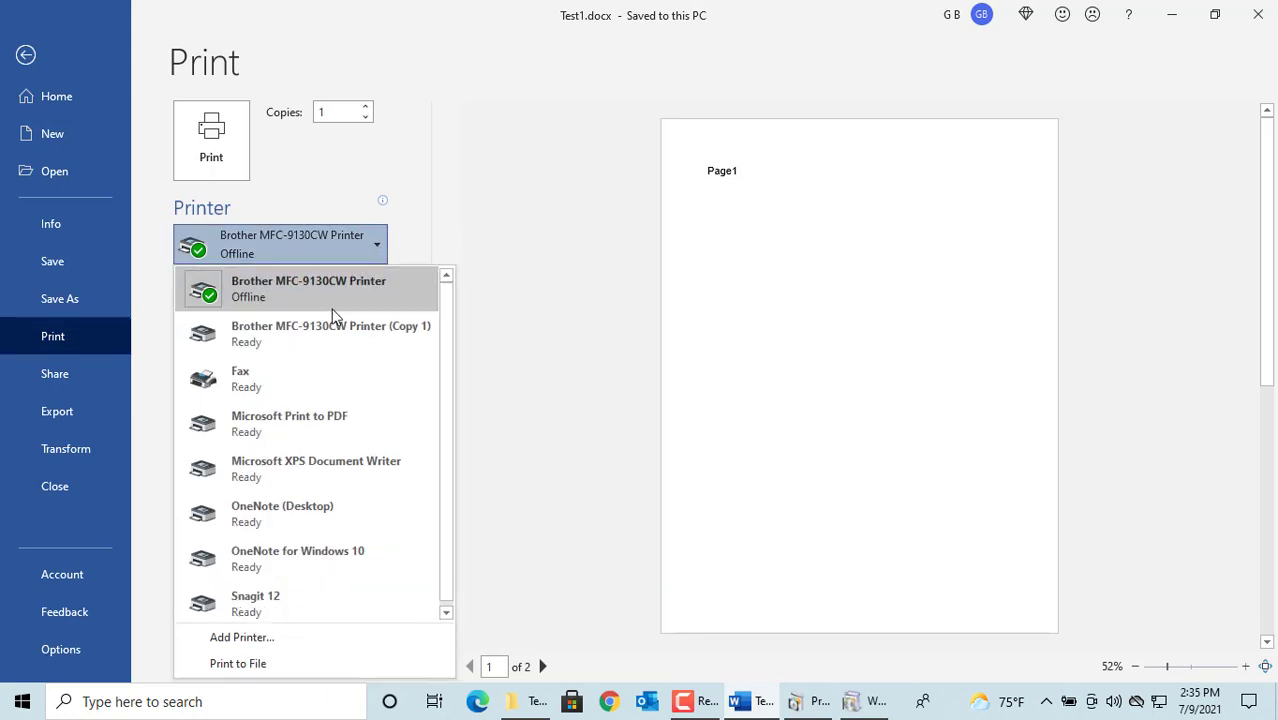
mouse_move(290, 423)
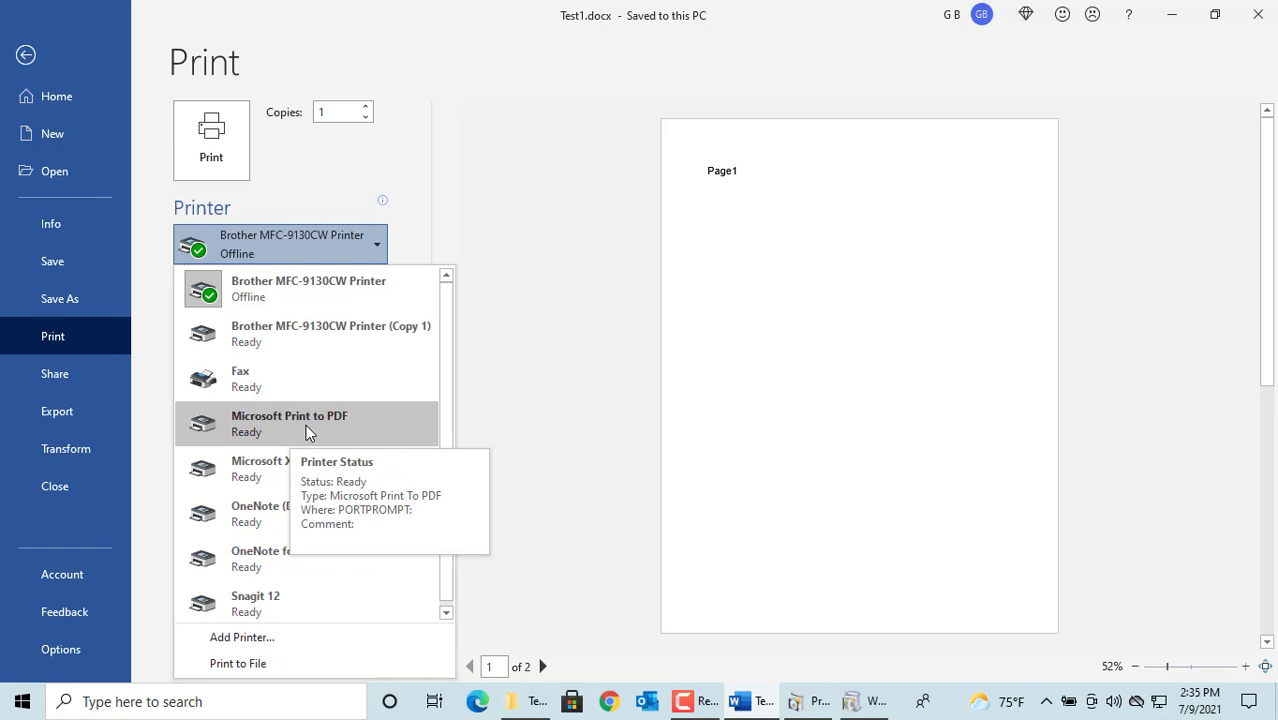
left_click(26, 55)
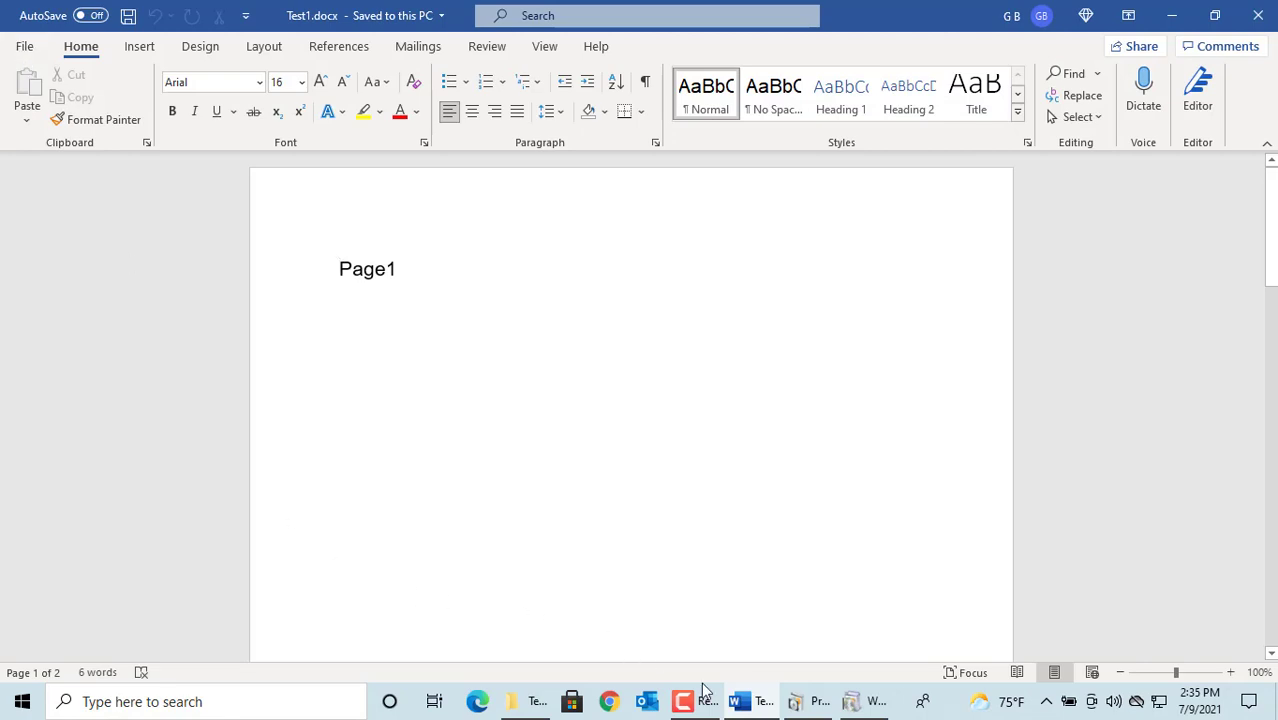
Uncheck Microsoft Print to PDF in Windows Features and apply the change.
left_click(866, 706)
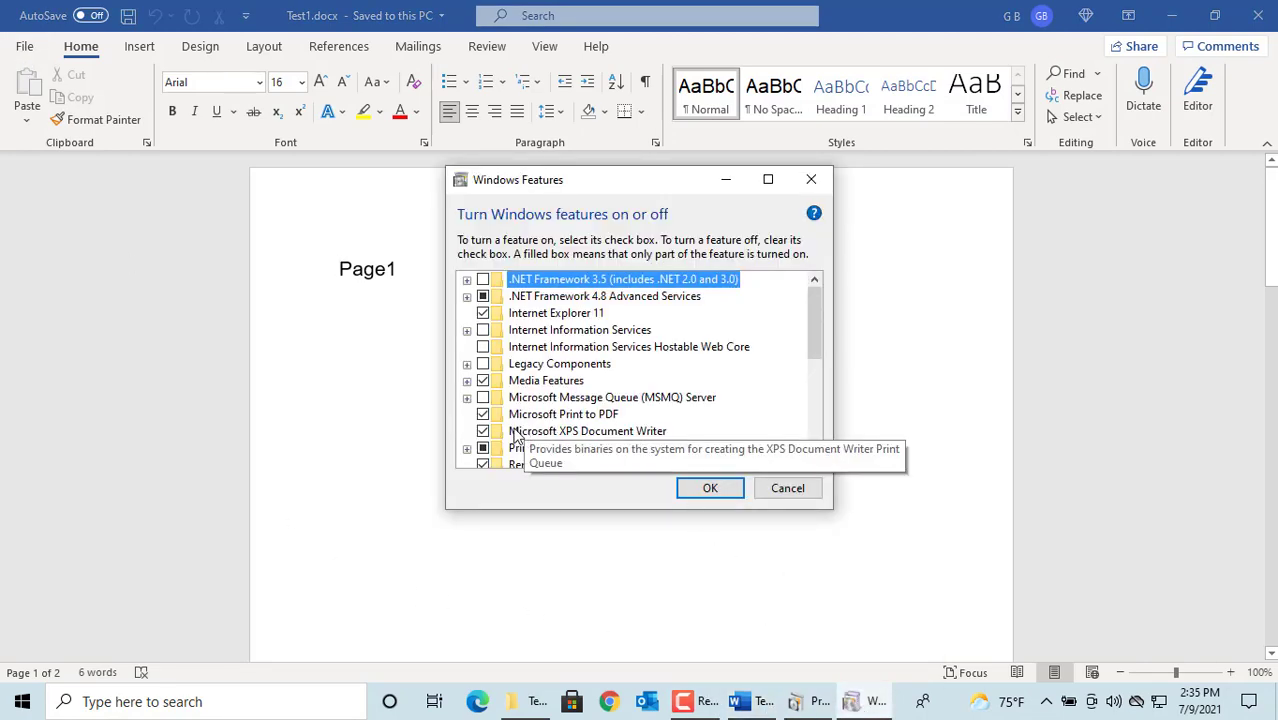
left_click(483, 415)
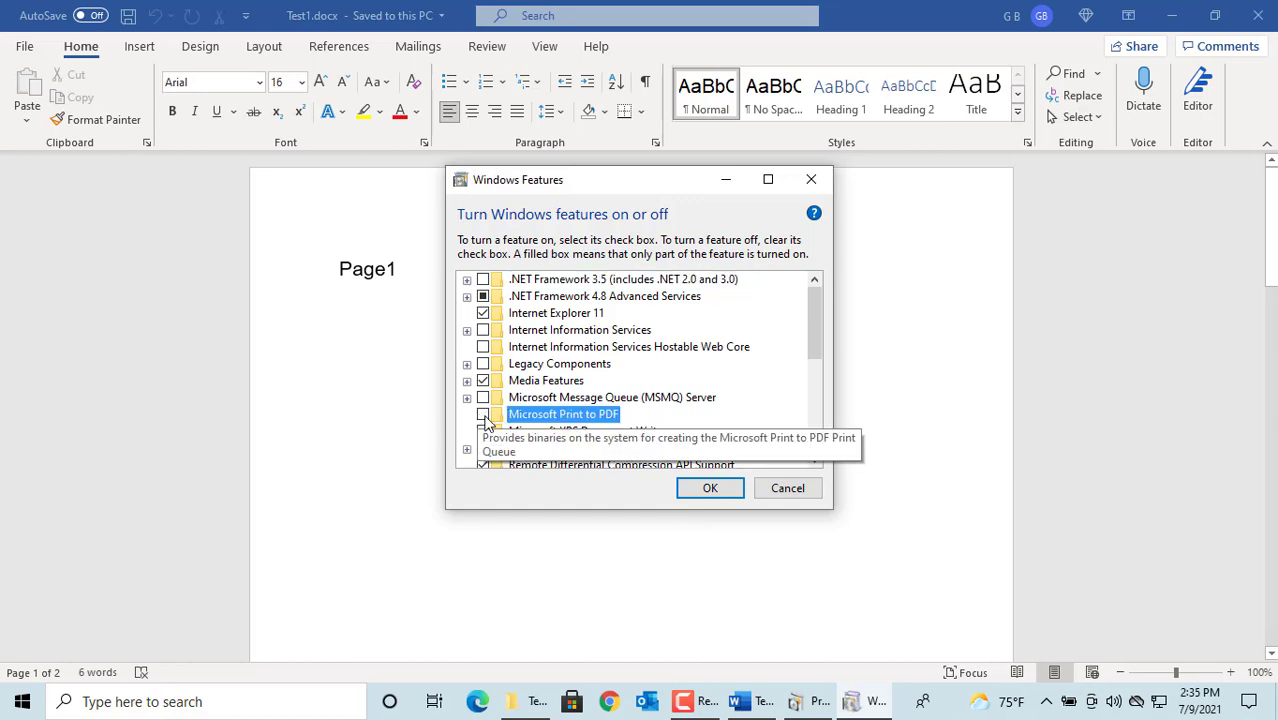
left_click(708, 490)
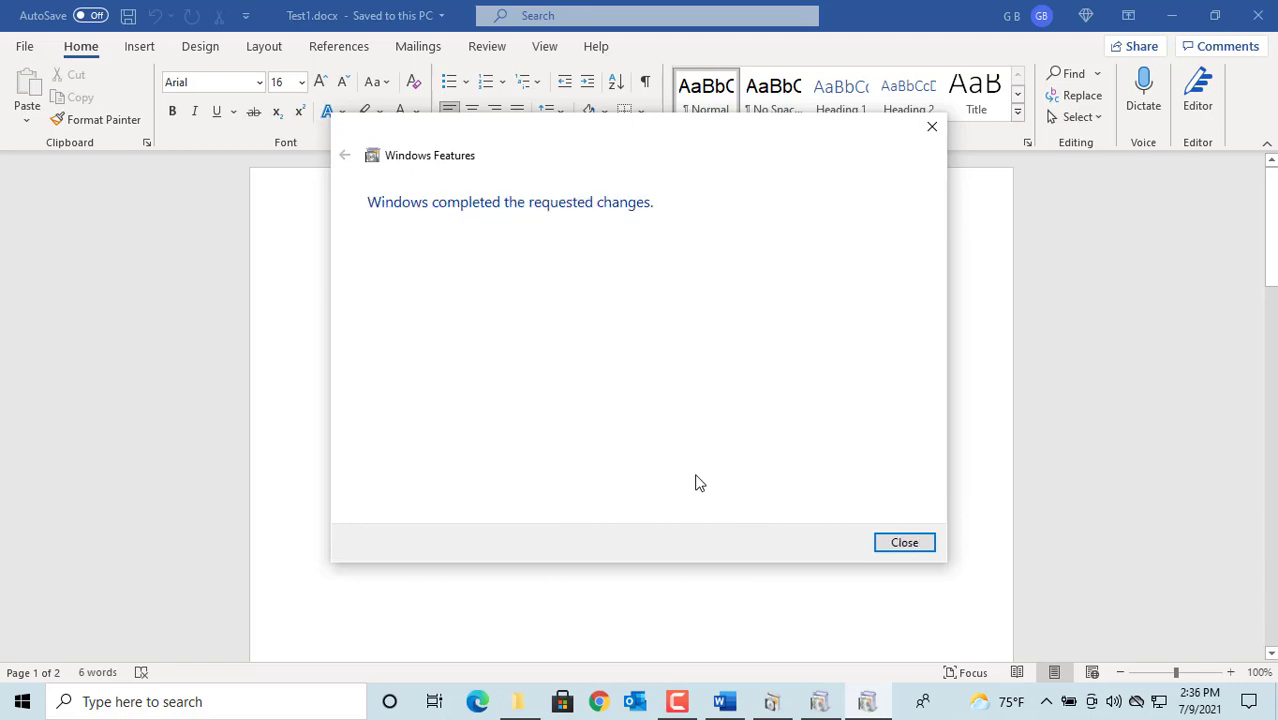
left_click(904, 543)
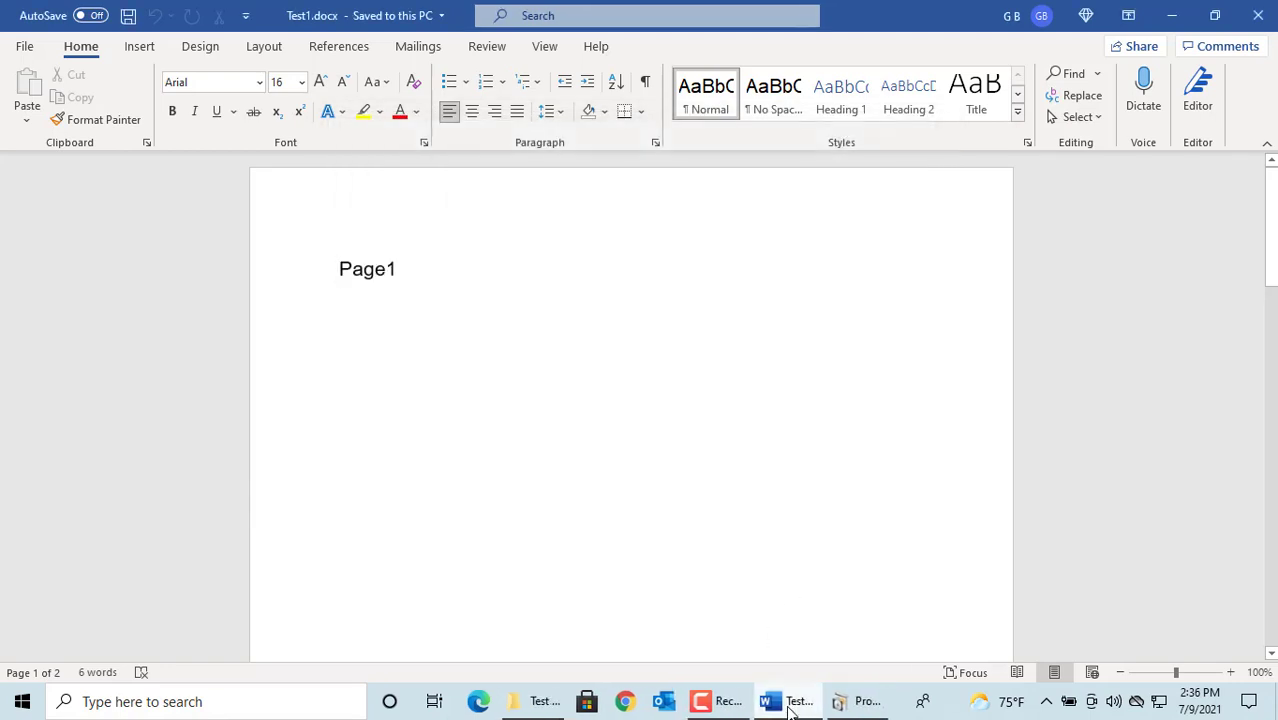
left_click(788, 704)
left_click(24, 46)
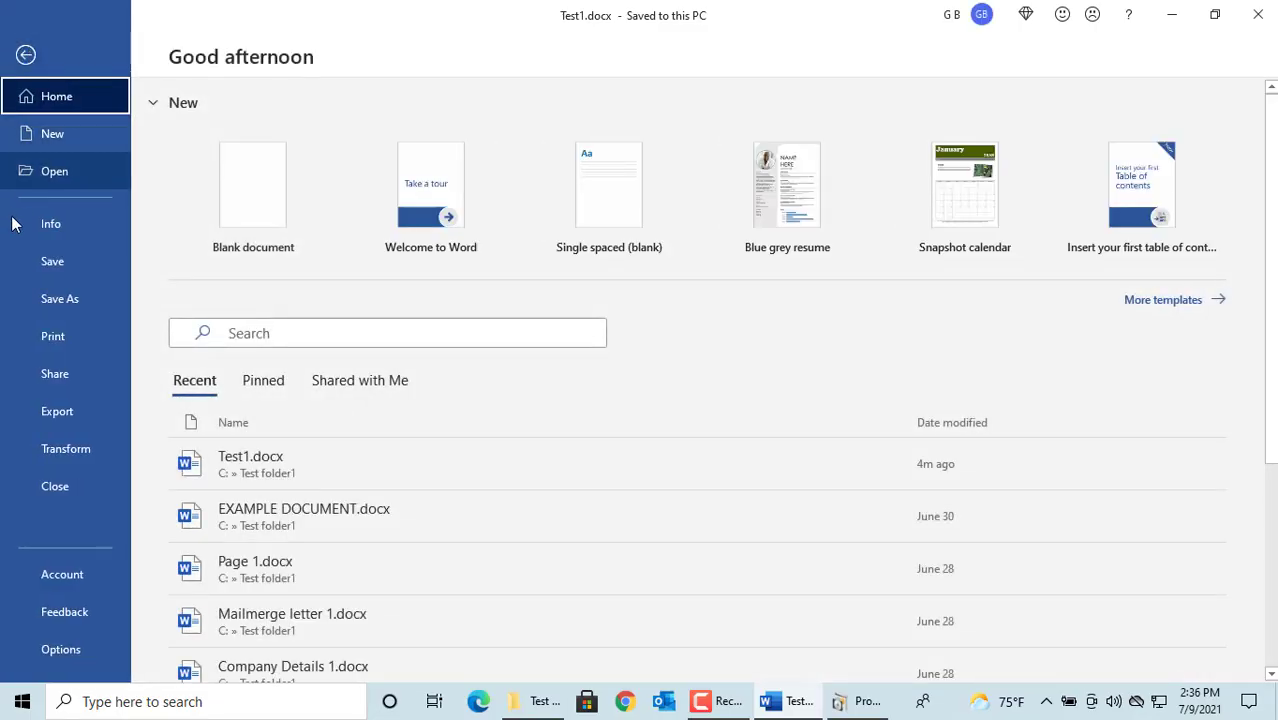
left_click(53, 350)
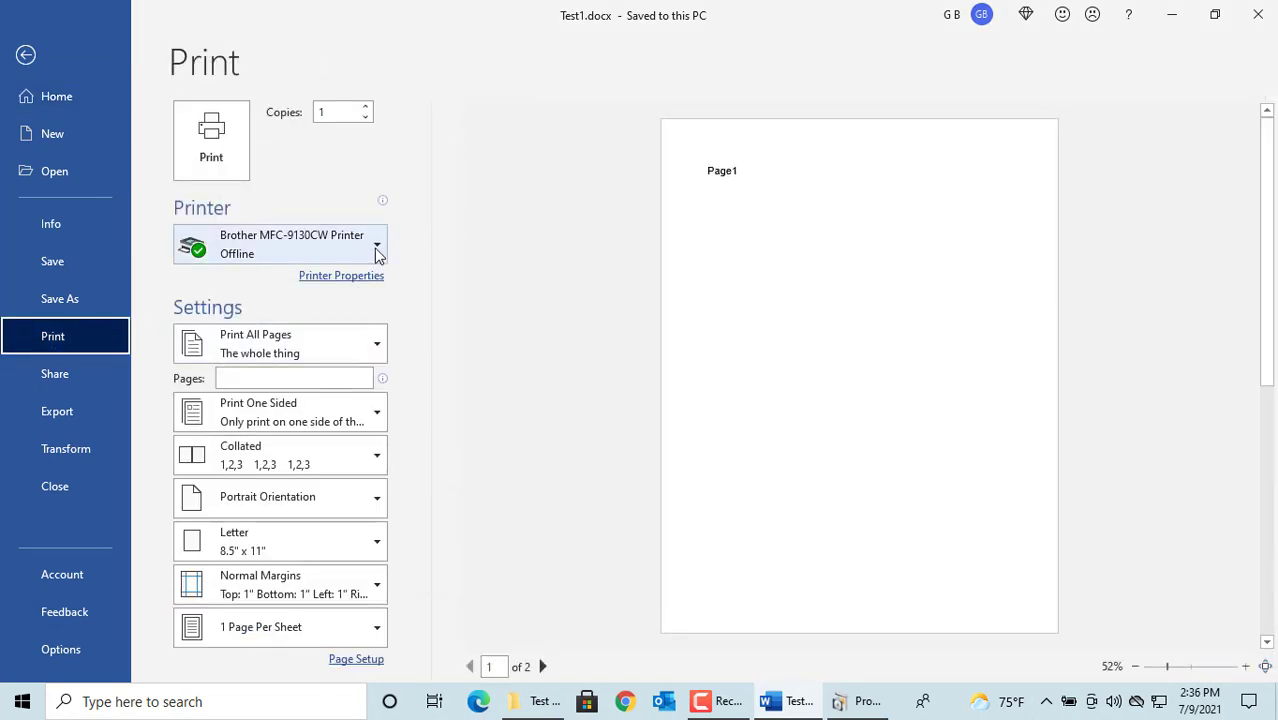
left_click(376, 250)
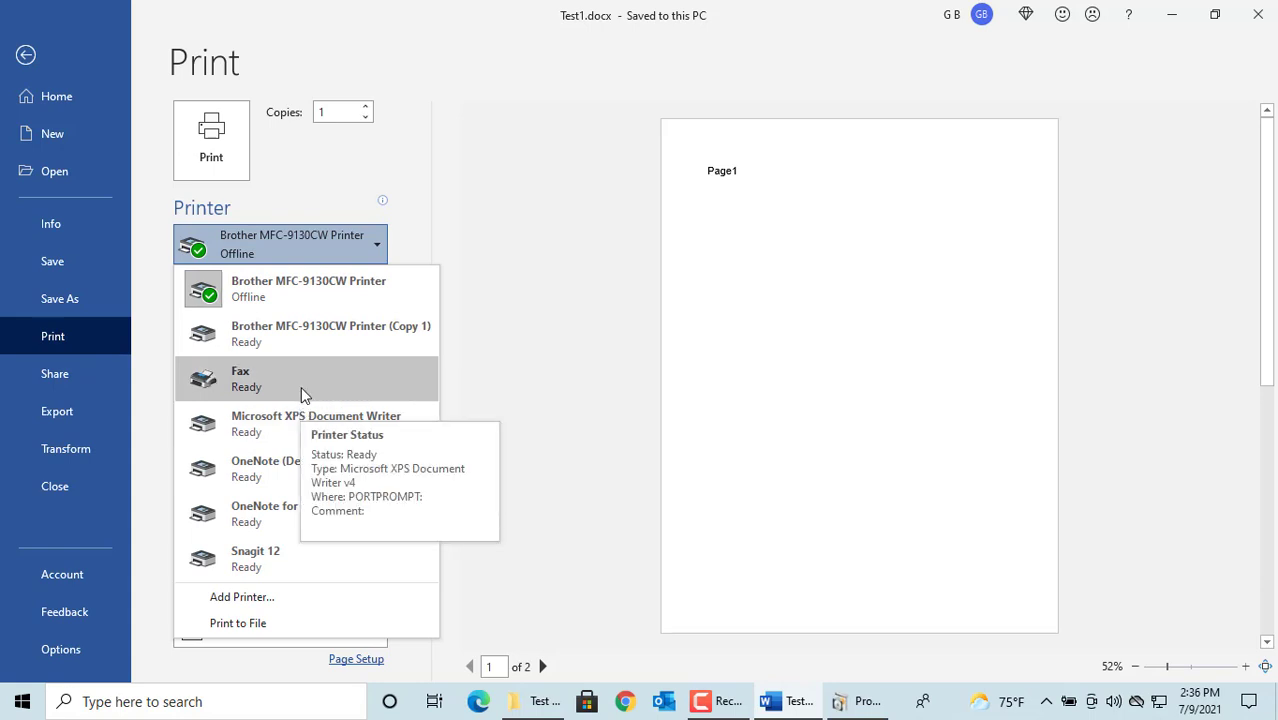
left_click(399, 251)
left_click(27, 55)
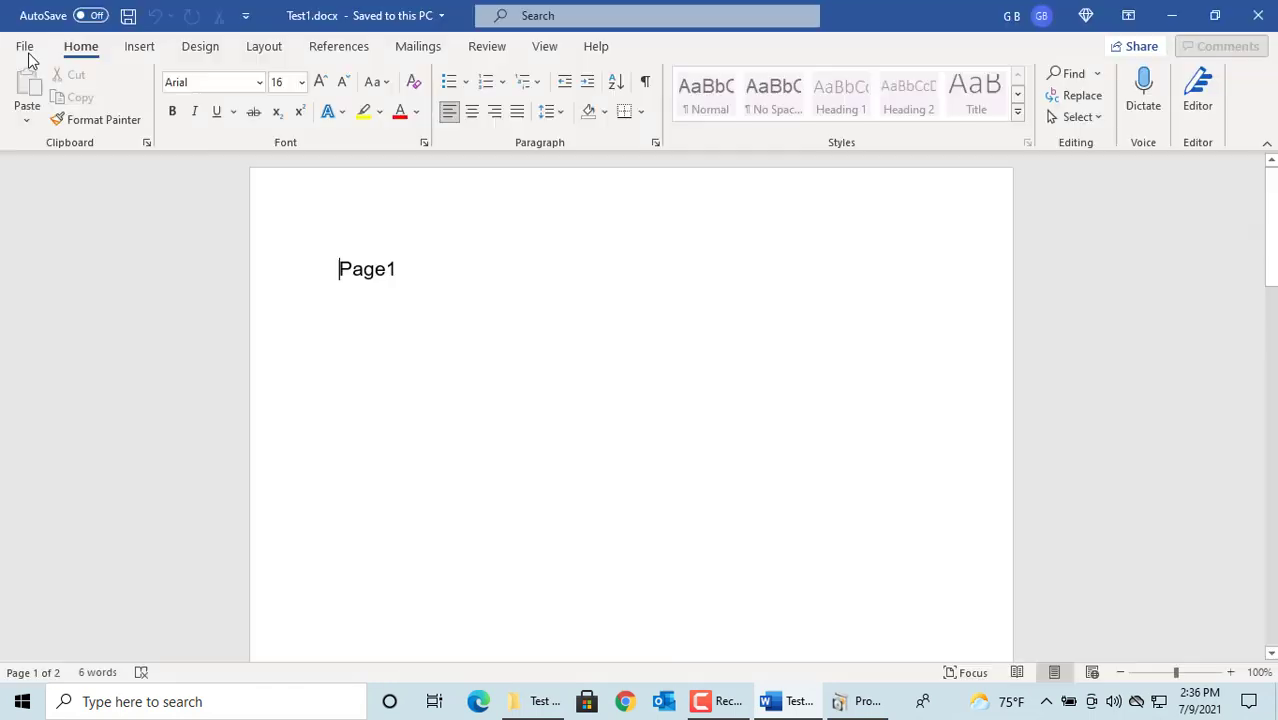
Reopen Windows Features from Control Panel, re-check Microsoft Print to PDF, and apply it.
left_click(840, 702)
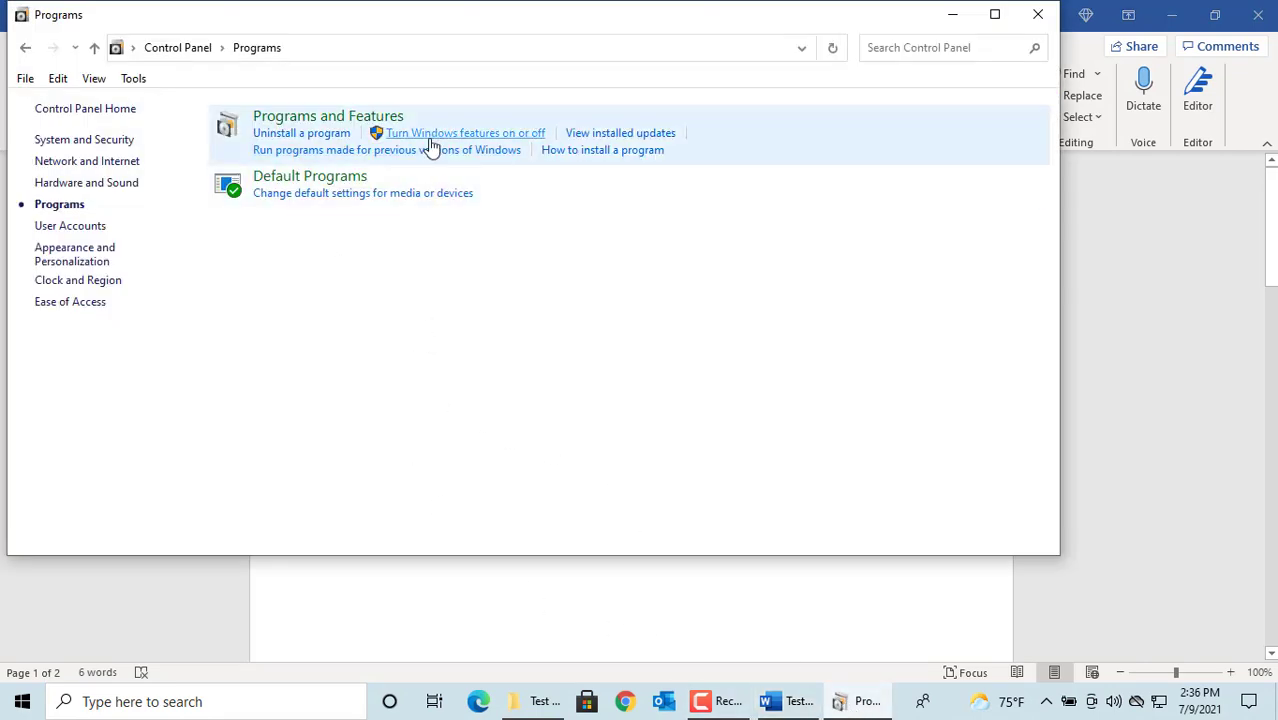
left_click(430, 140)
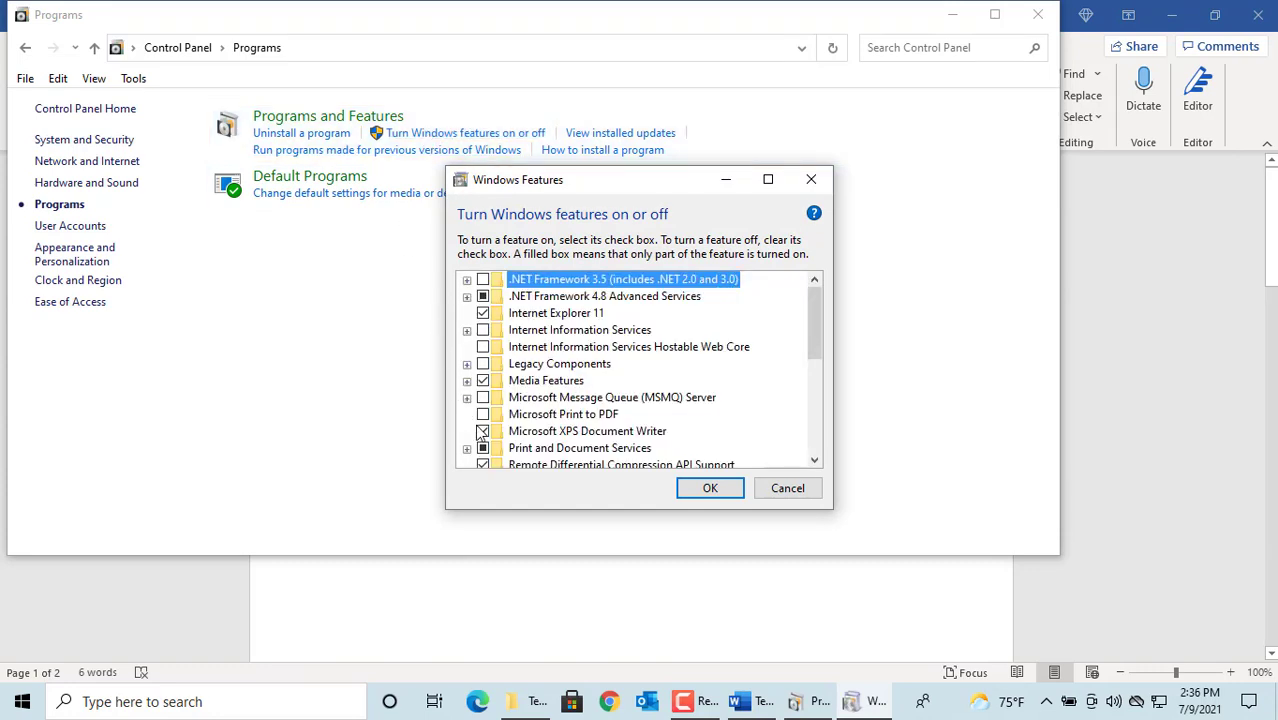
left_click(483, 414)
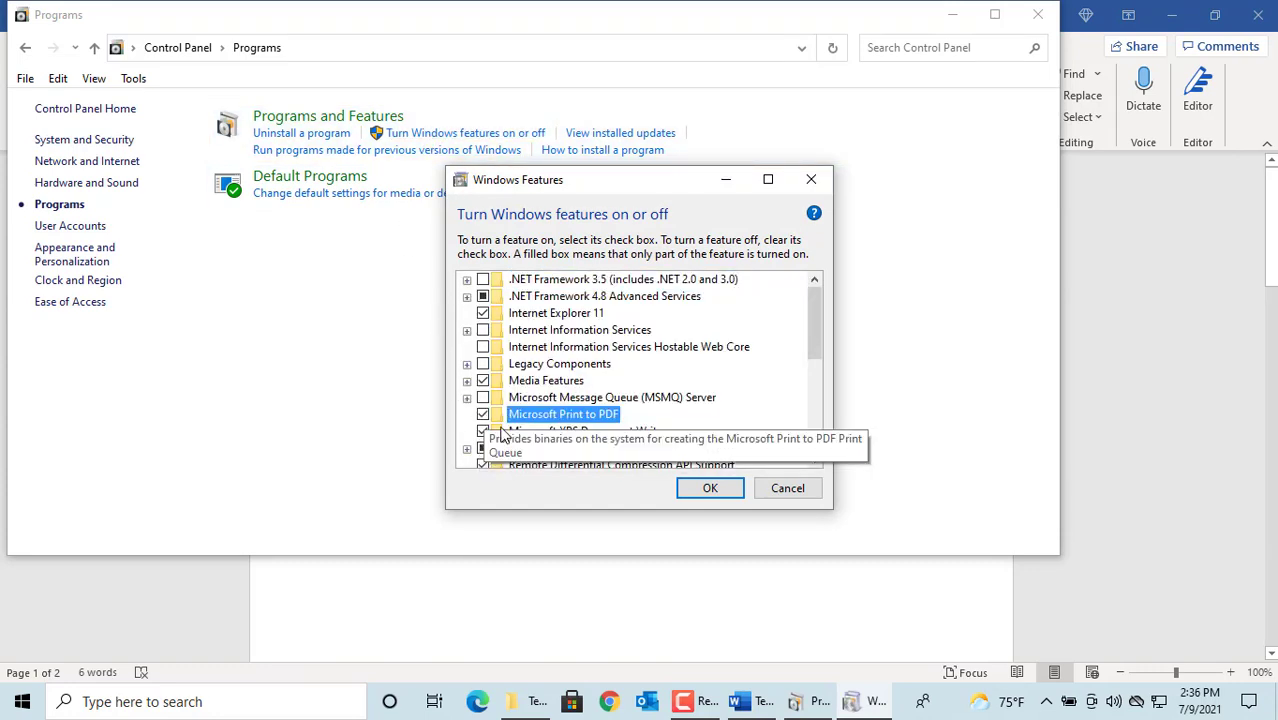
left_click(708, 490)
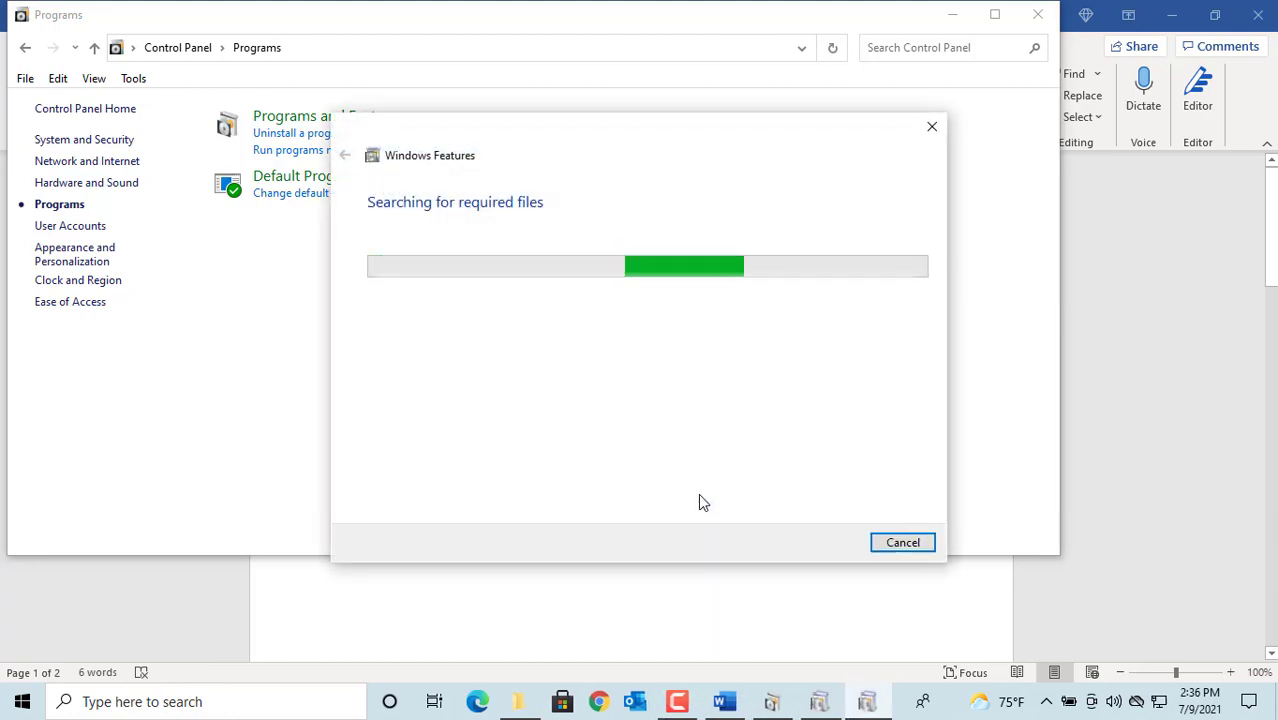
left_click(884, 548)
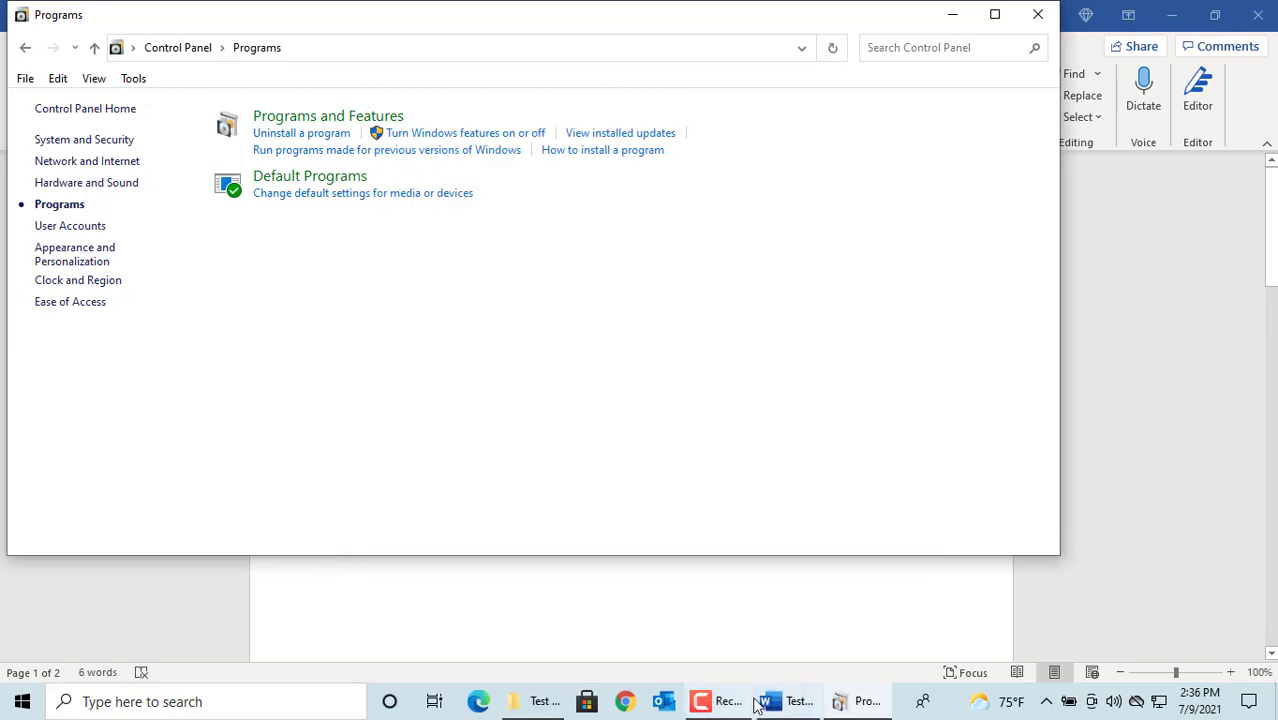
left_click(785, 701)
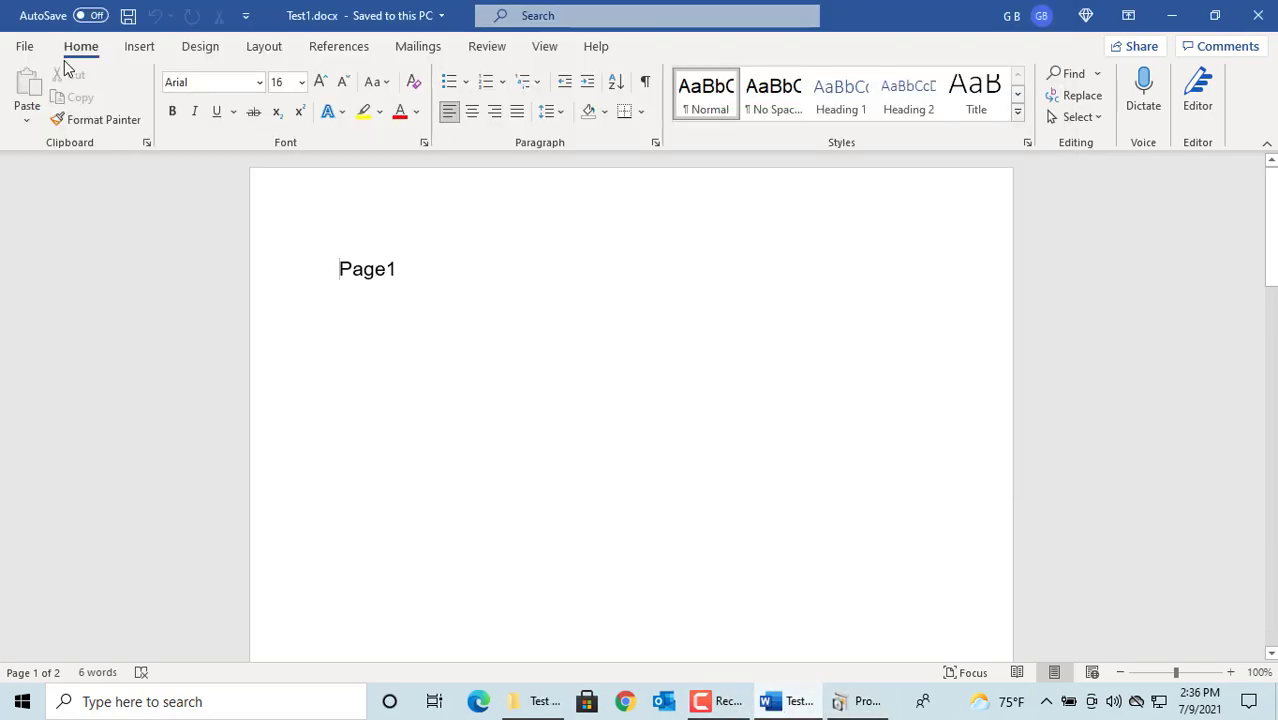
Check that Word's Print page printer list shows Microsoft Print to PDF as Ready.
left_click(25, 46)
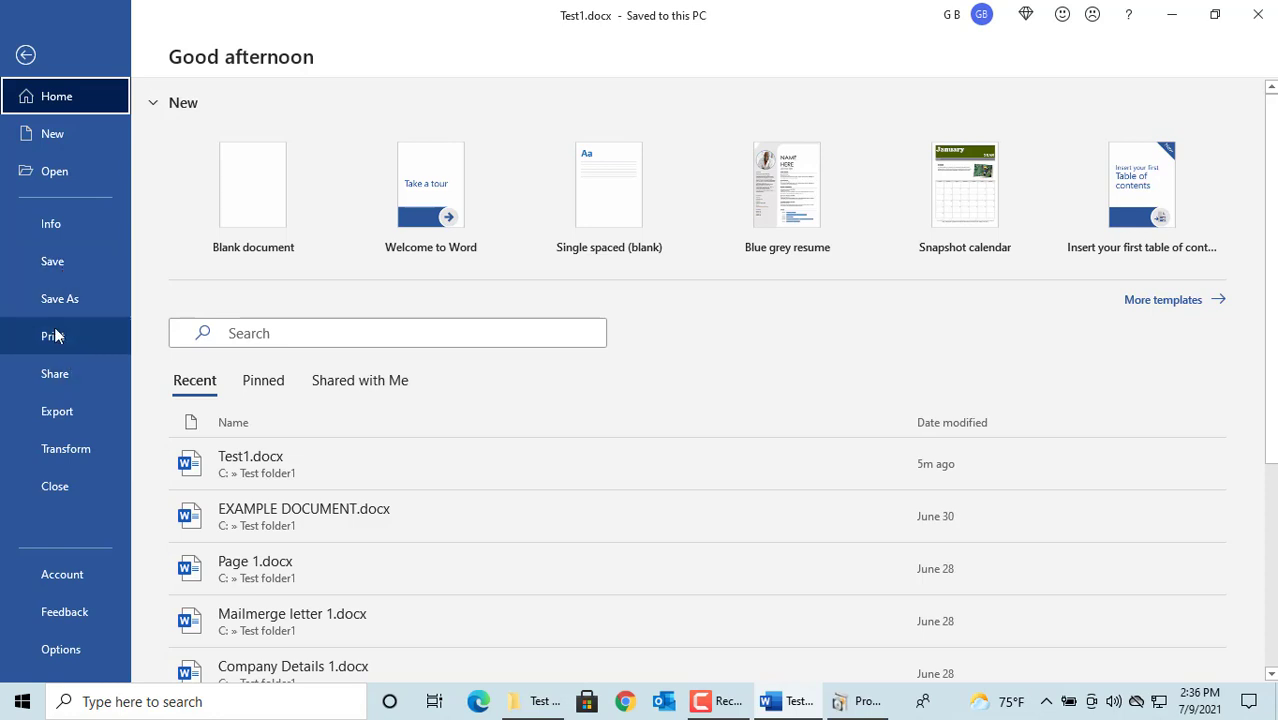
left_click(58, 337)
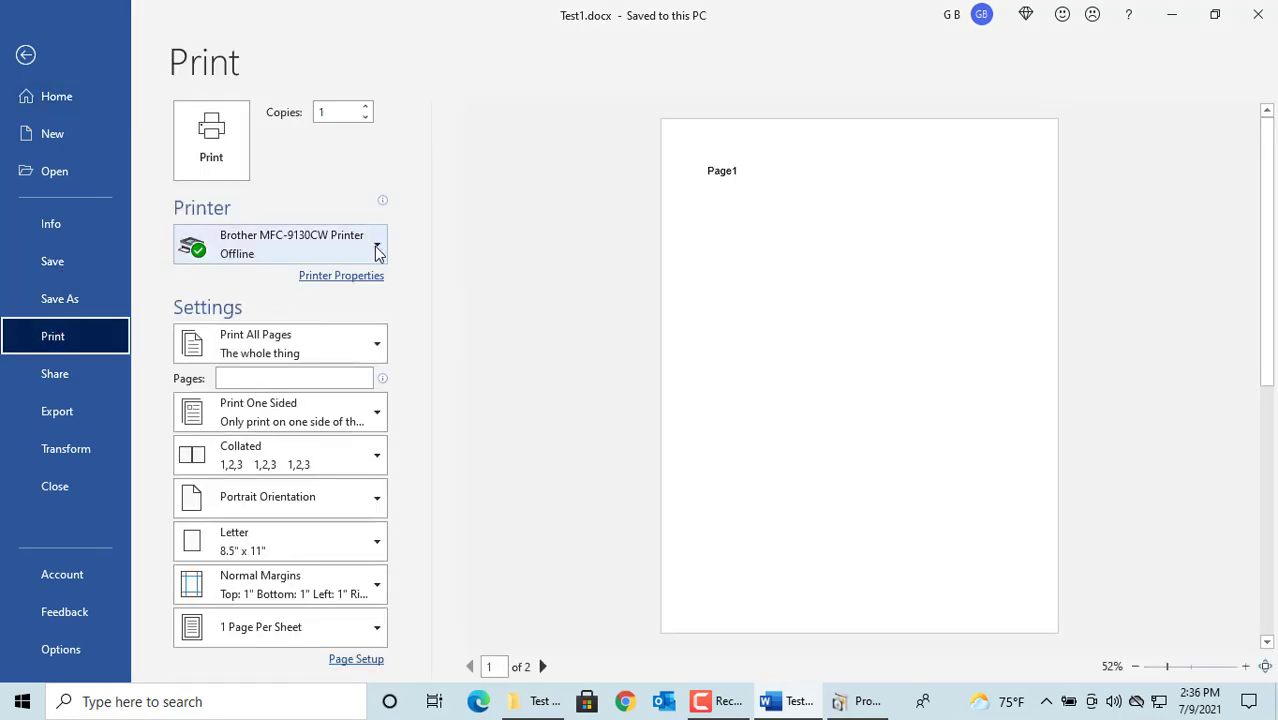
left_click(376, 248)
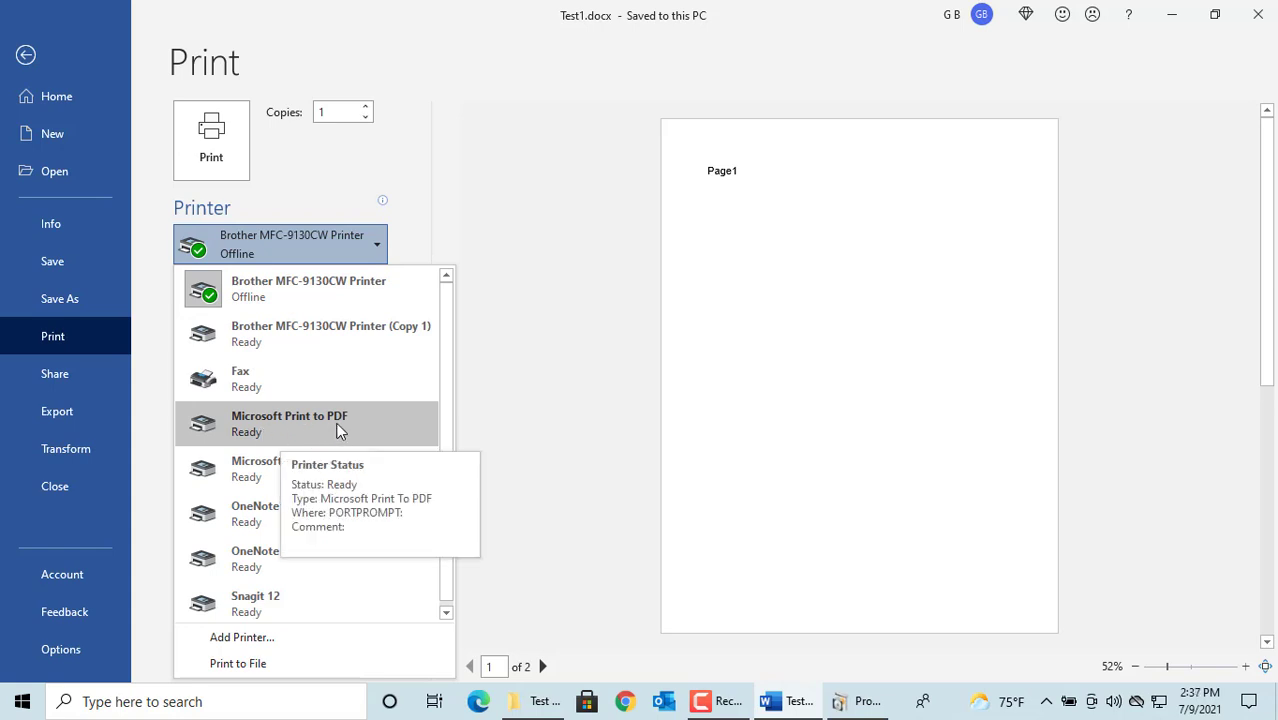
left_click(420, 201)
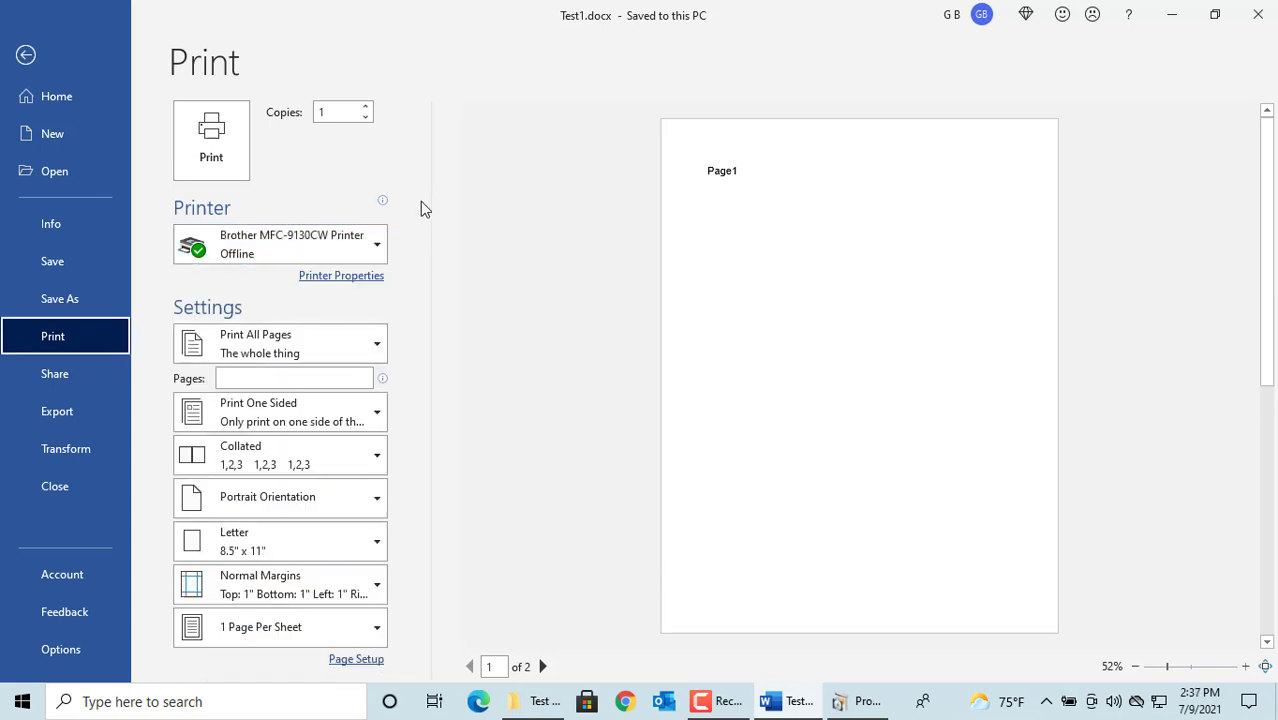